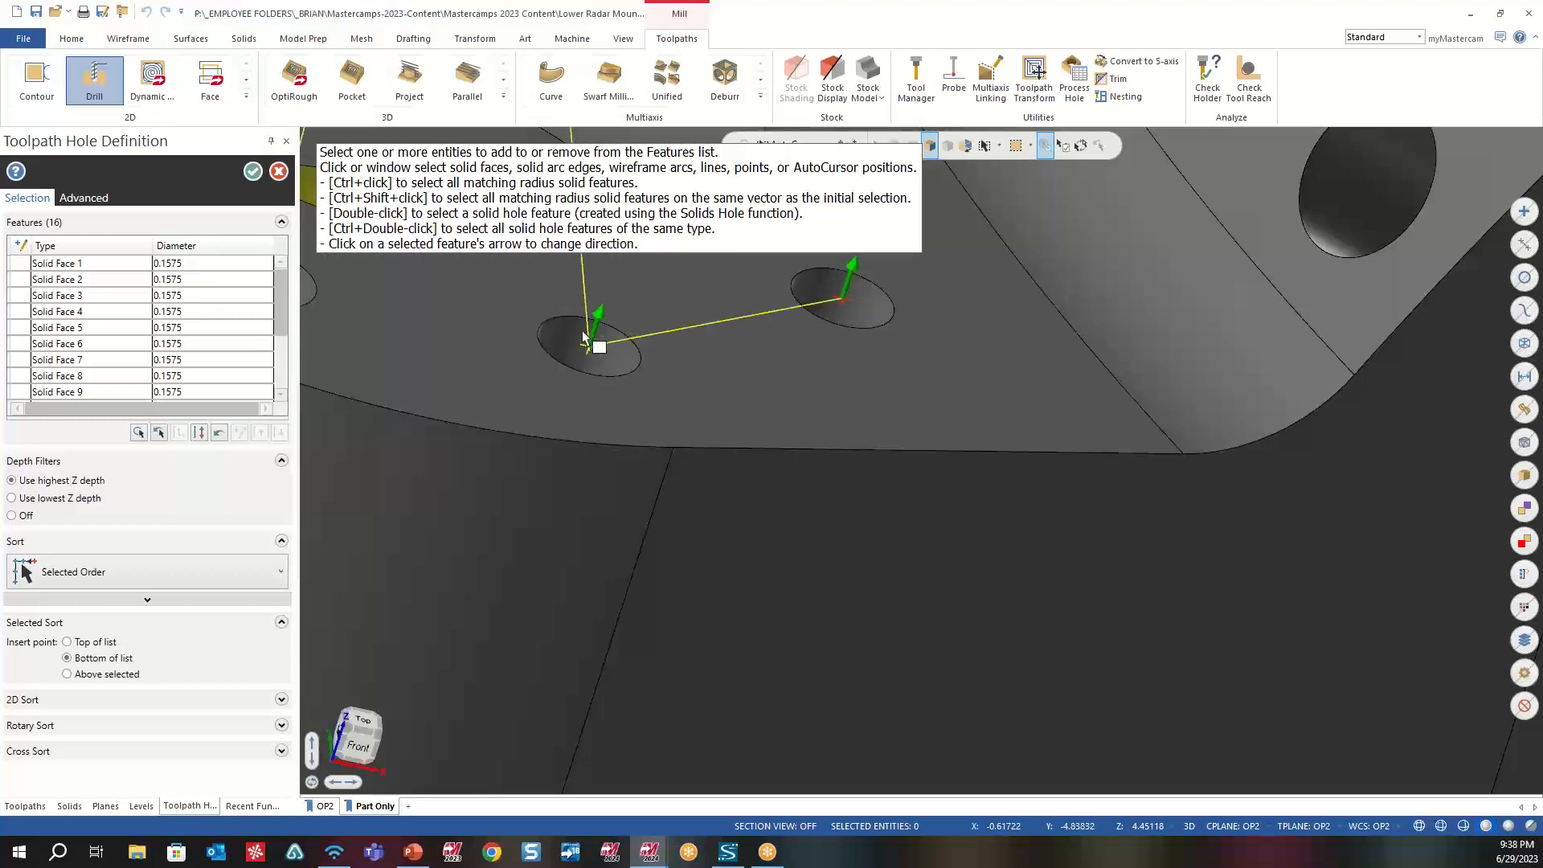
- Sort the 16 selected holes in X Zig+ Y- order and accept the hole selection
scroll(583, 336, "down", 5)
scroll(583, 336, "down", 6)
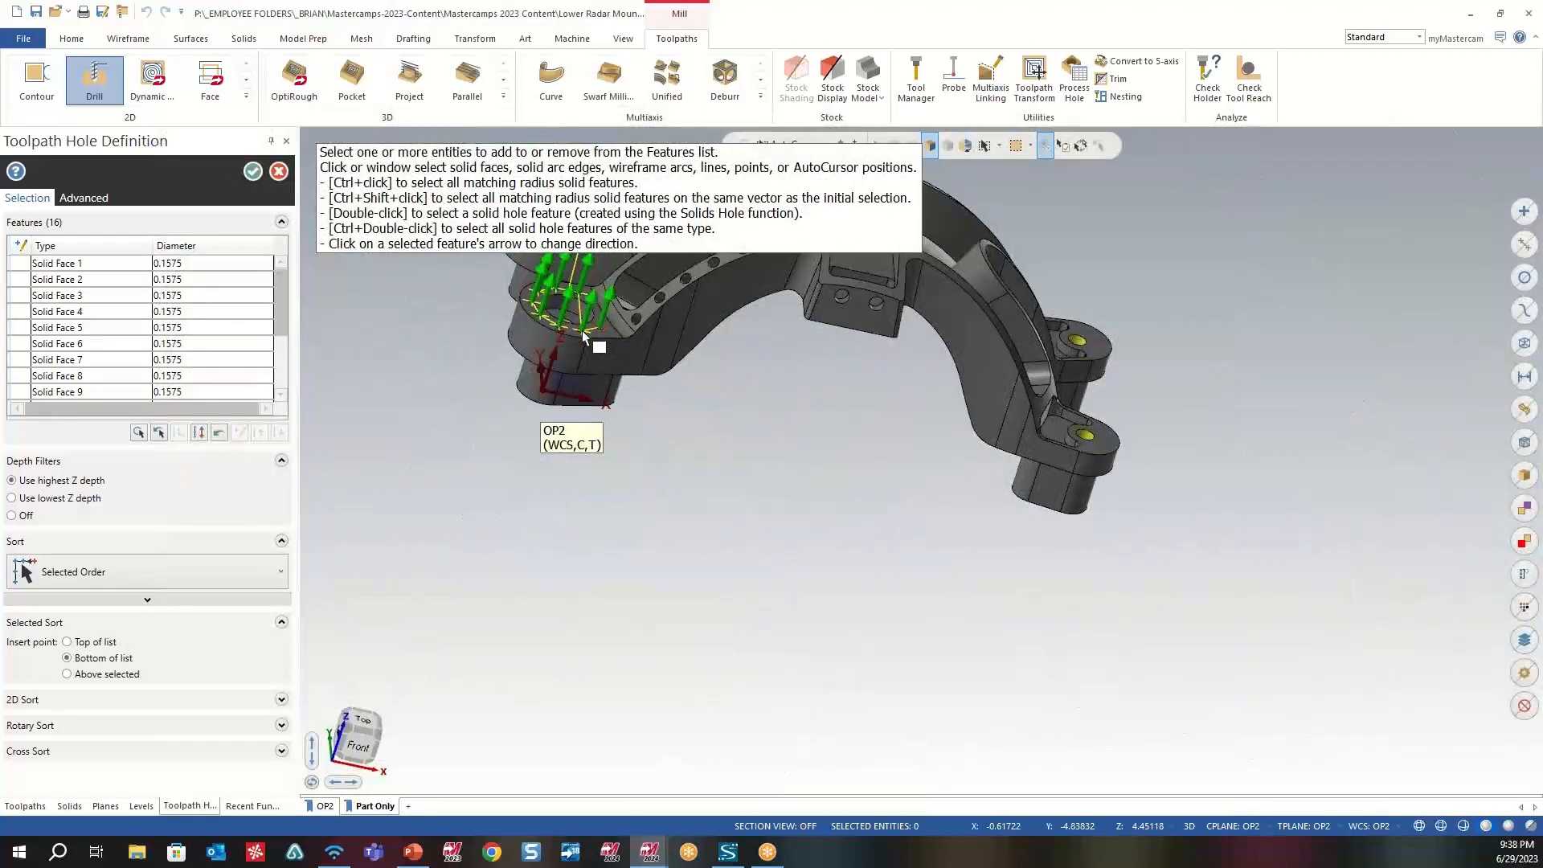
left_click(129, 577)
left_click(39, 772)
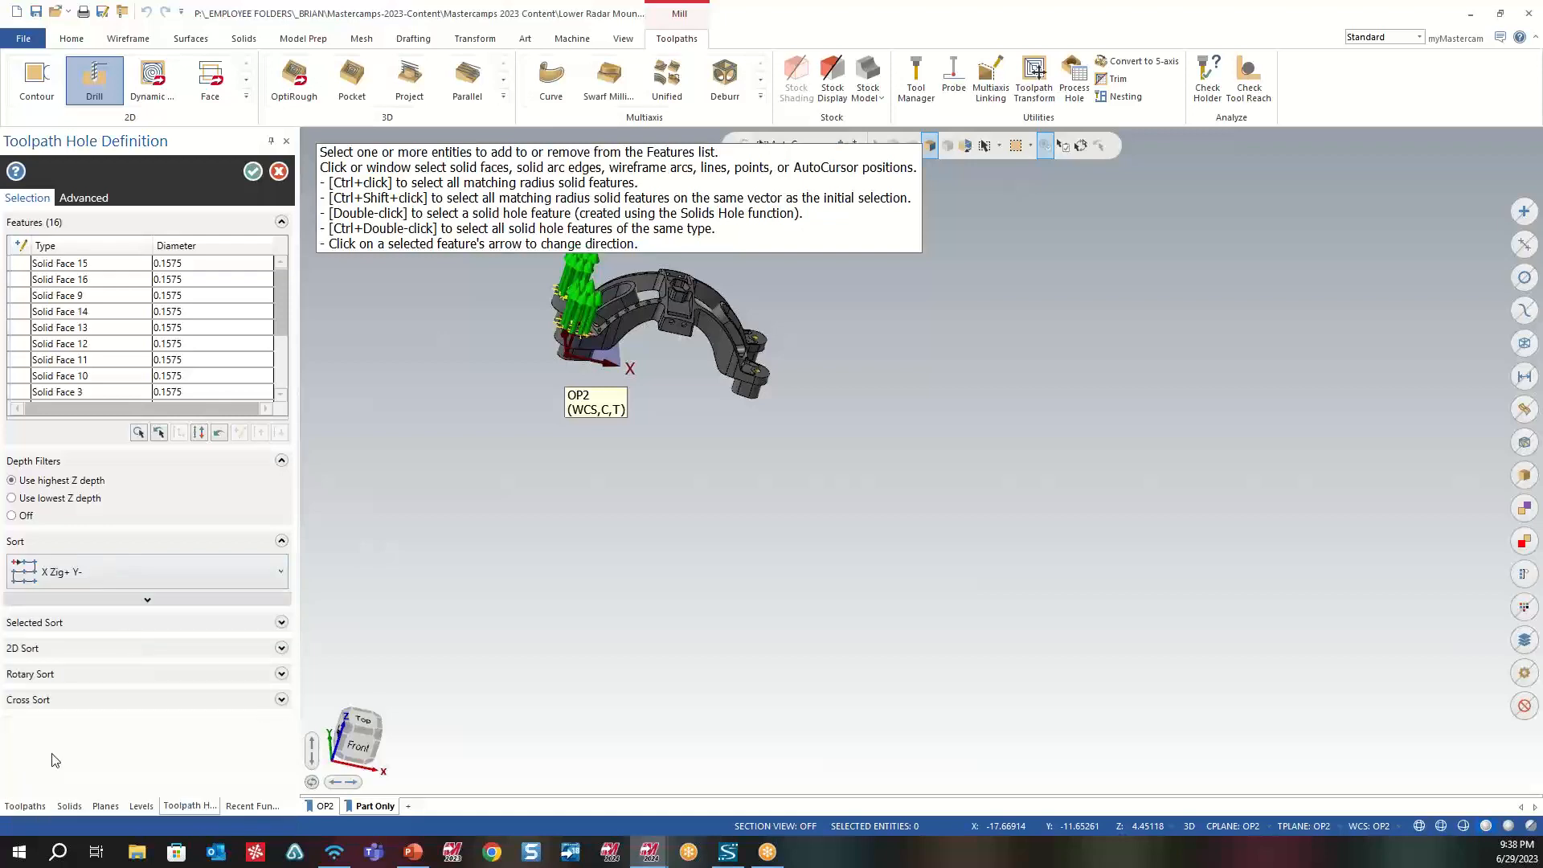
scroll(531, 309, "up", 8)
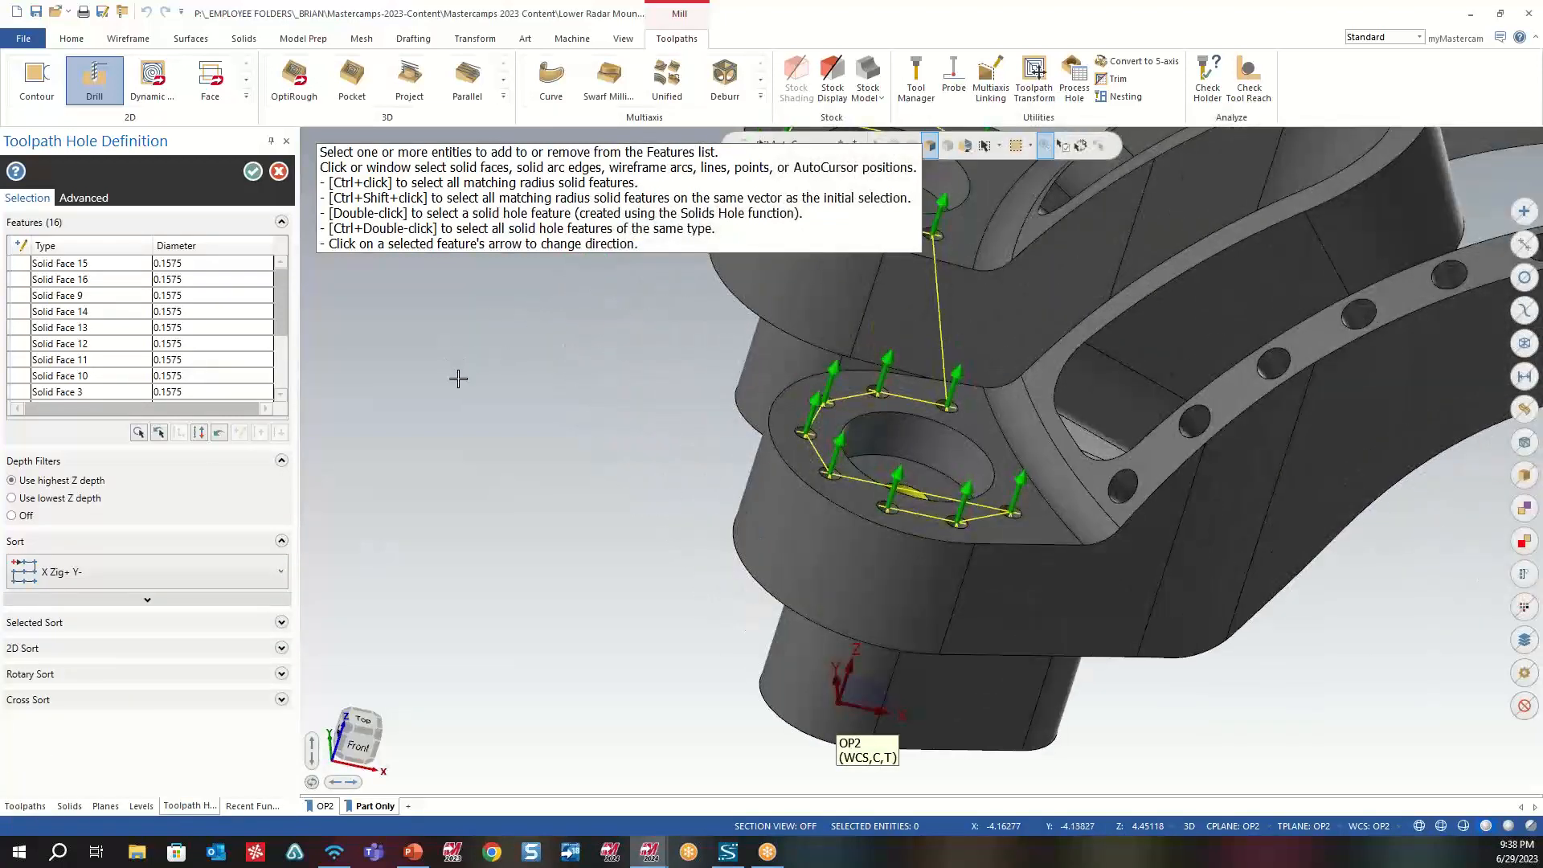
left_click(253, 172)
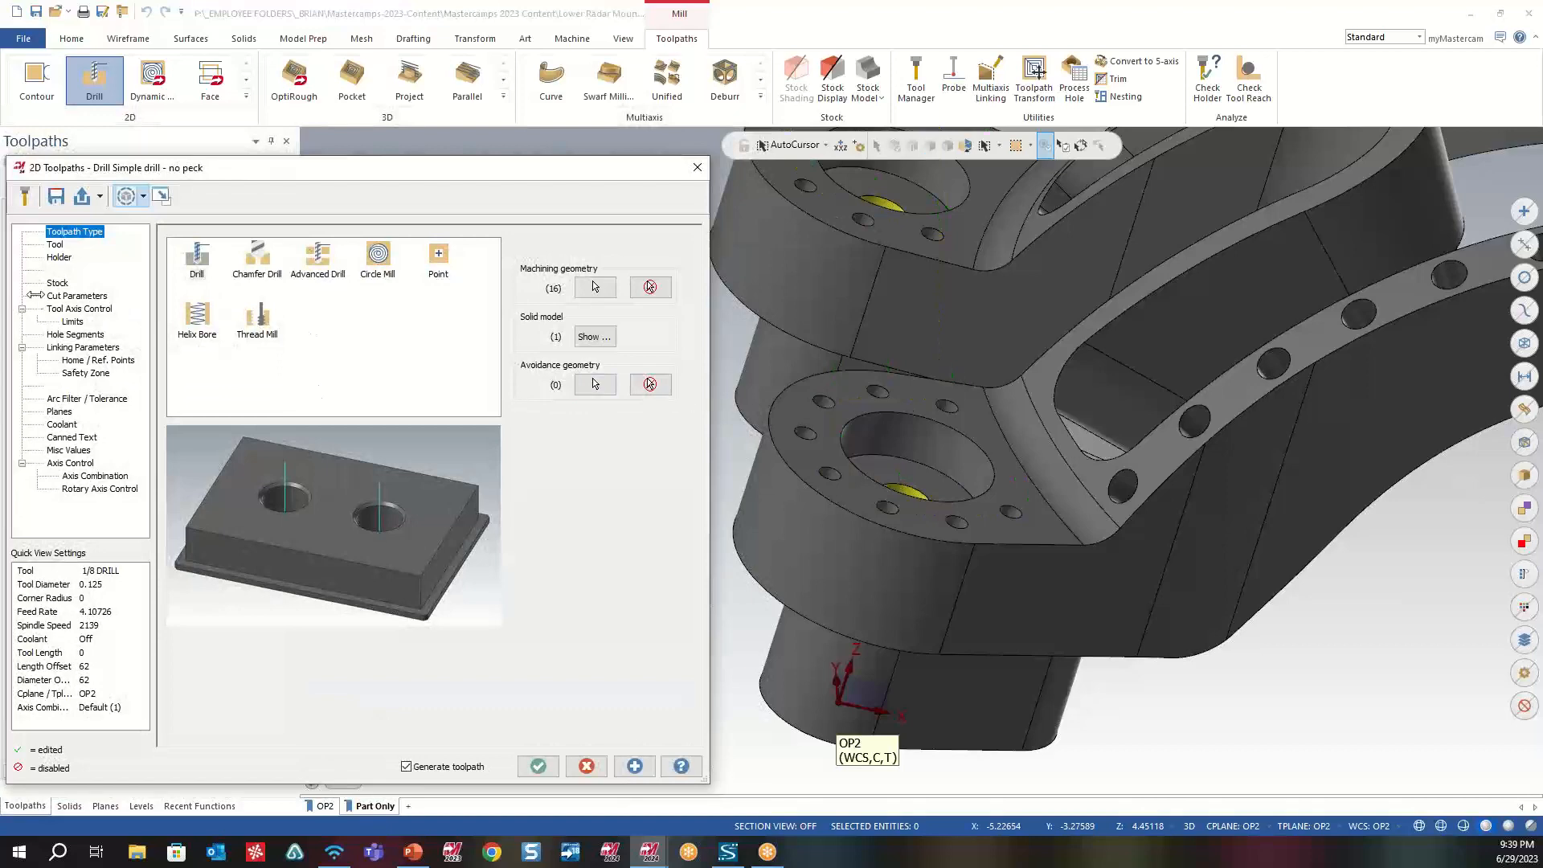
- Assign the 0.334646 Drill (8.5mm) to the drilling toolpath and bring up its linking parameters
left_click(58, 247)
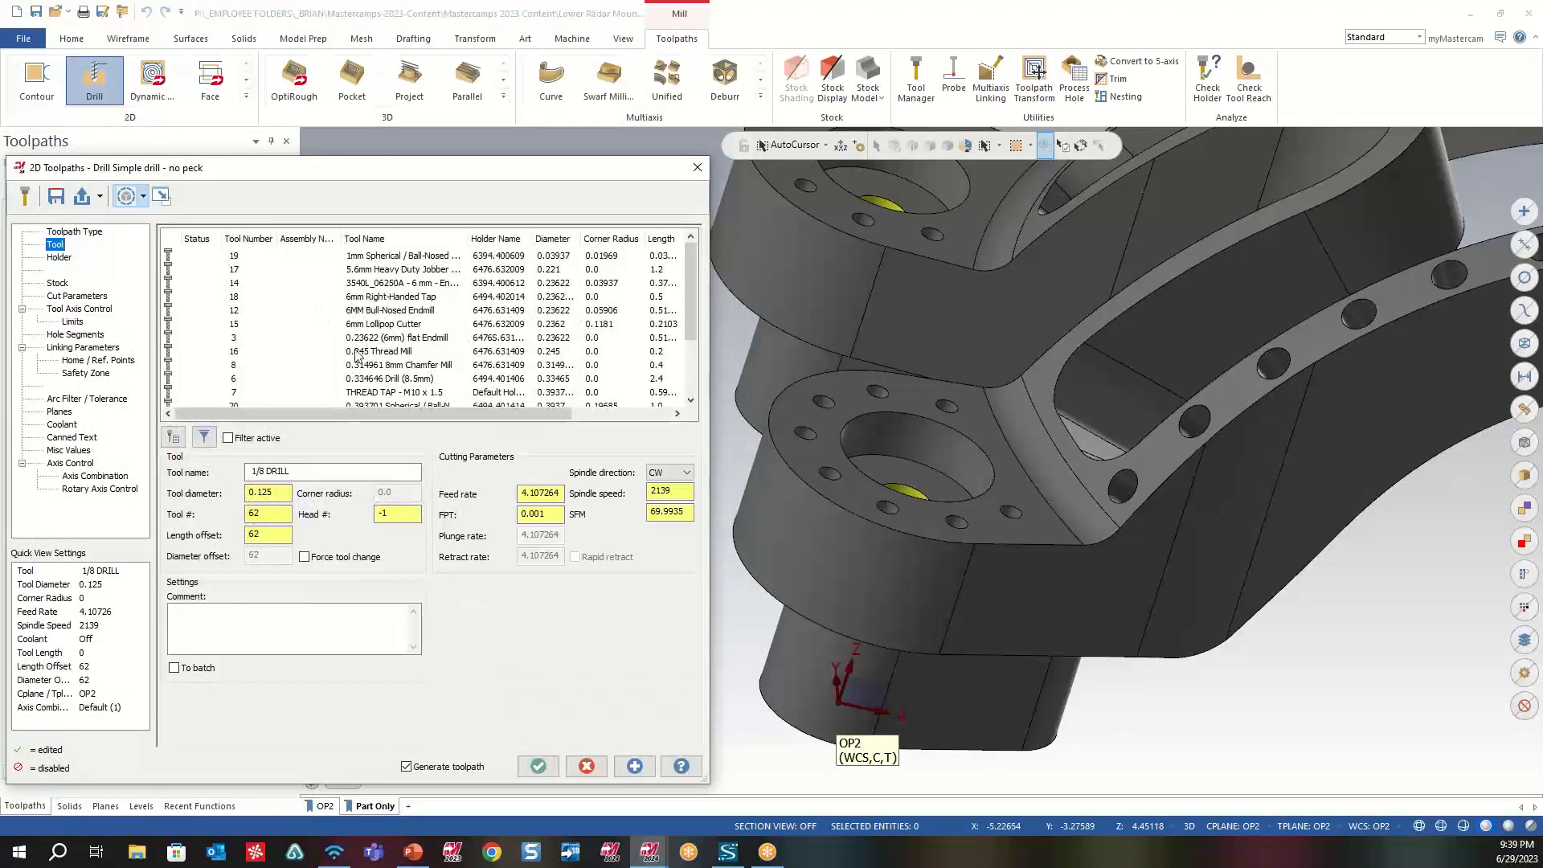
left_click(363, 381)
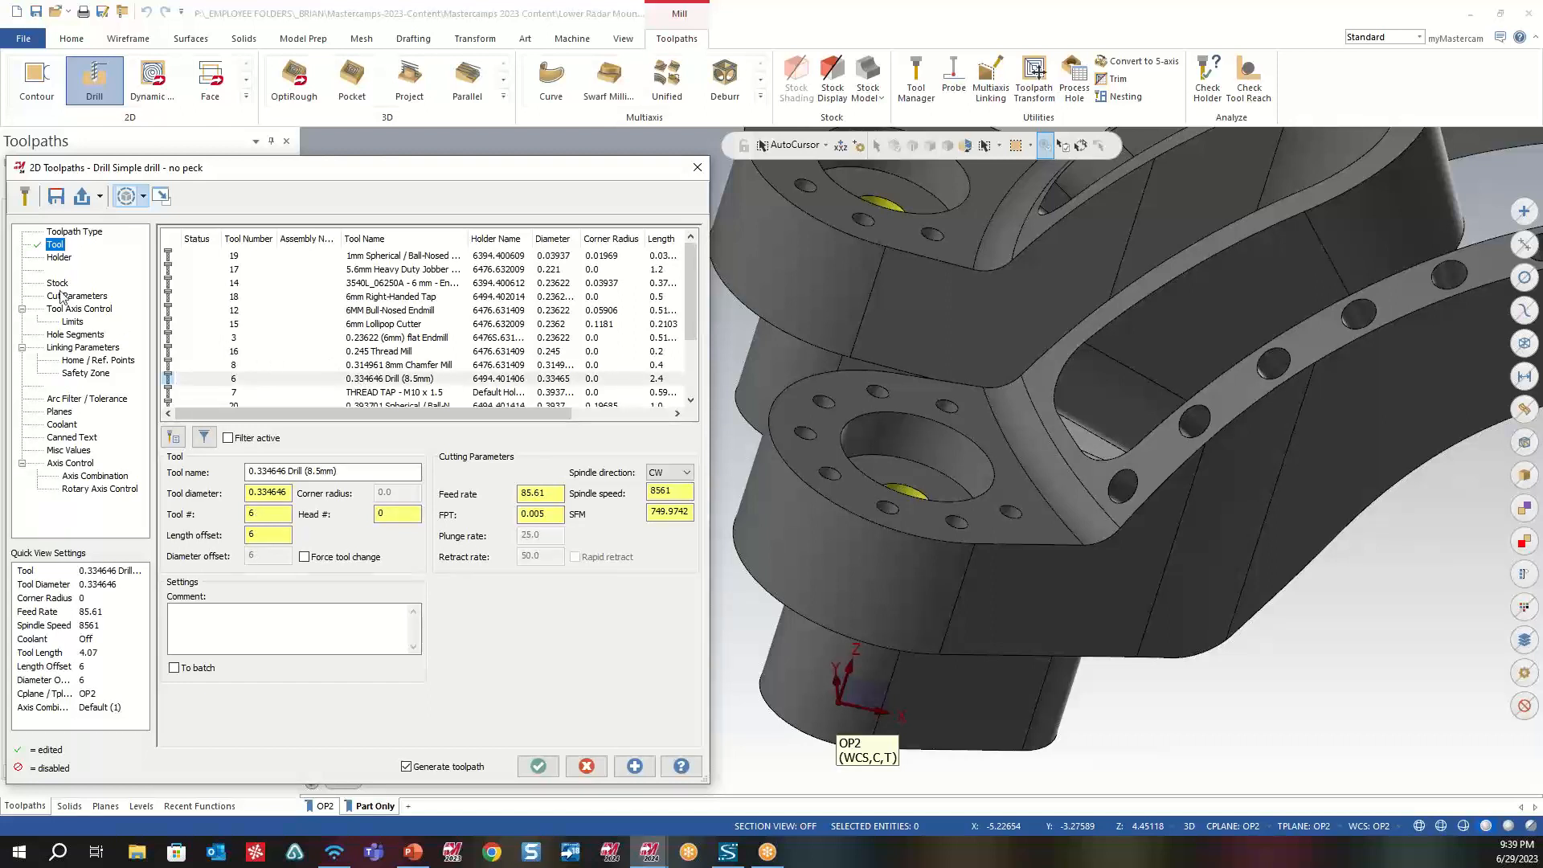
left_click(62, 297)
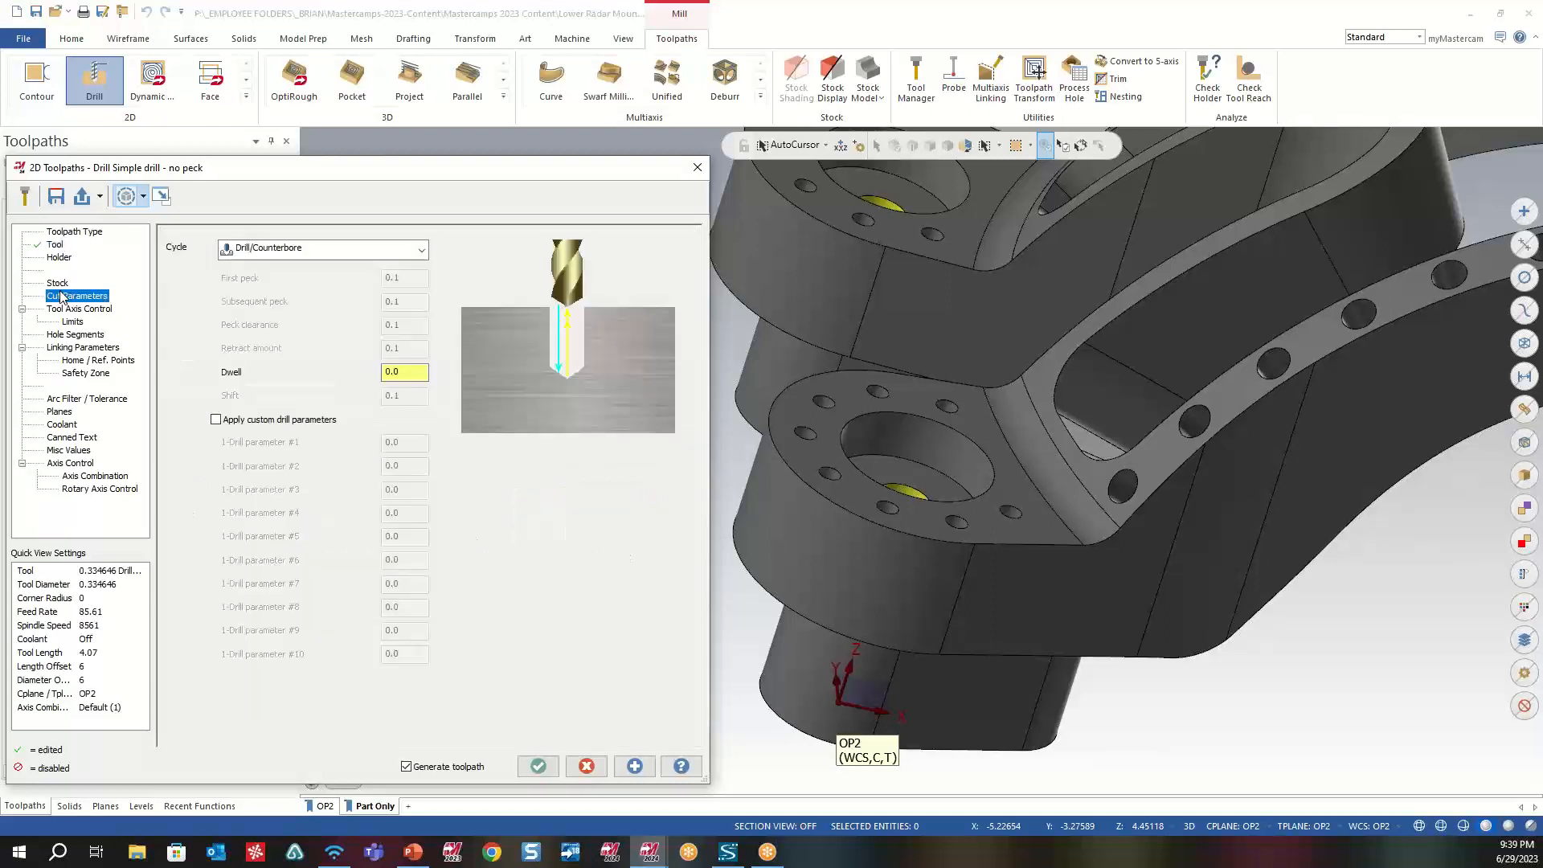
left_click(79, 336)
left_click(84, 351)
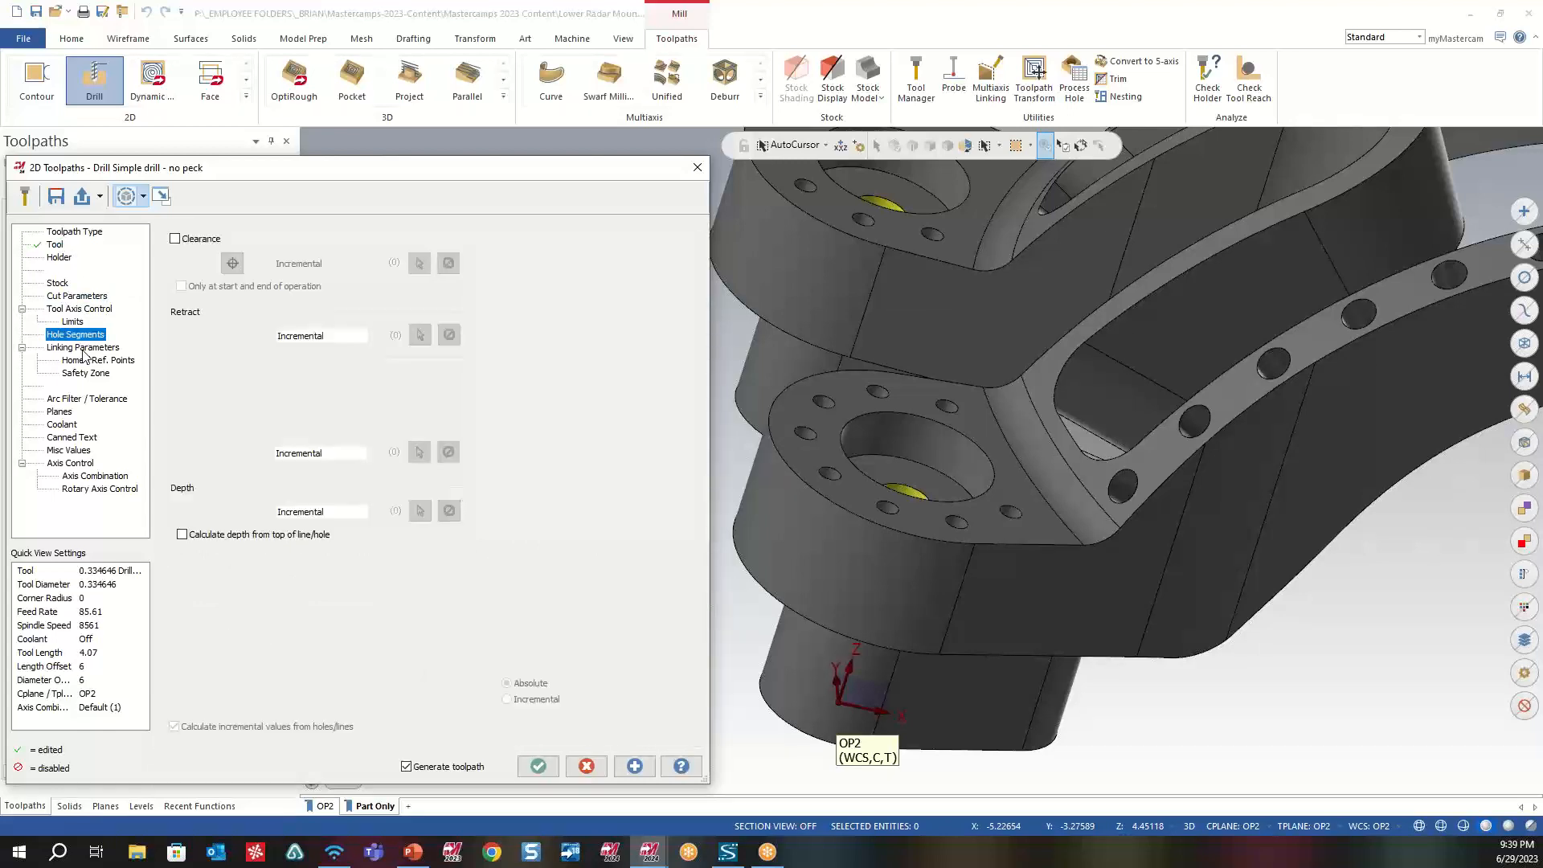
- Examine the incremental retract, top of stock and depth markers on the holes of both lugs
scroll(1036, 469, "down", 5)
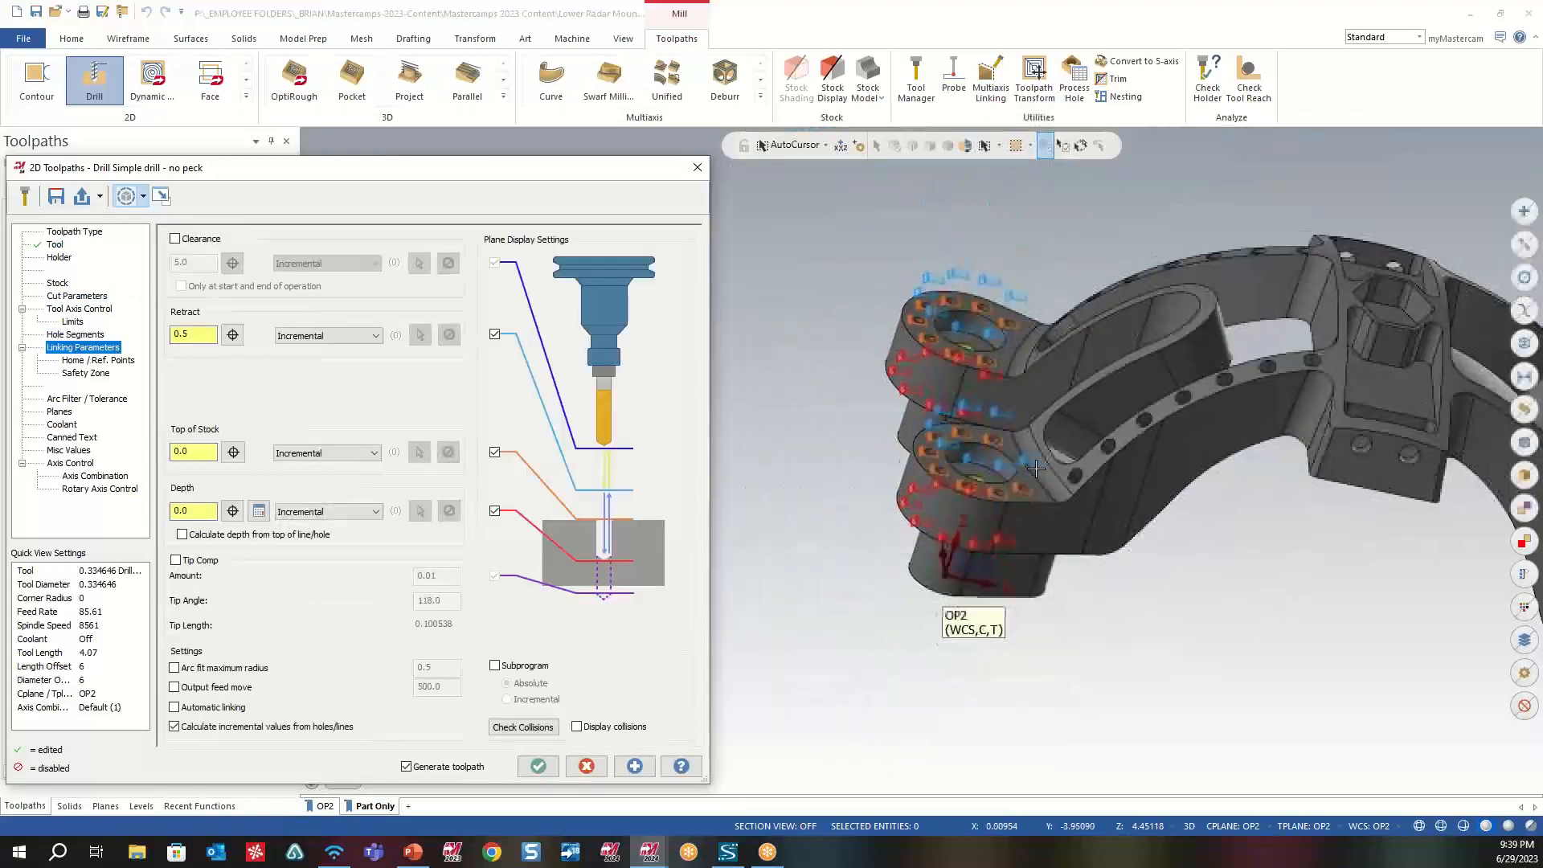
scroll(1036, 468, "down", 2)
scroll(1065, 513, "up", 5)
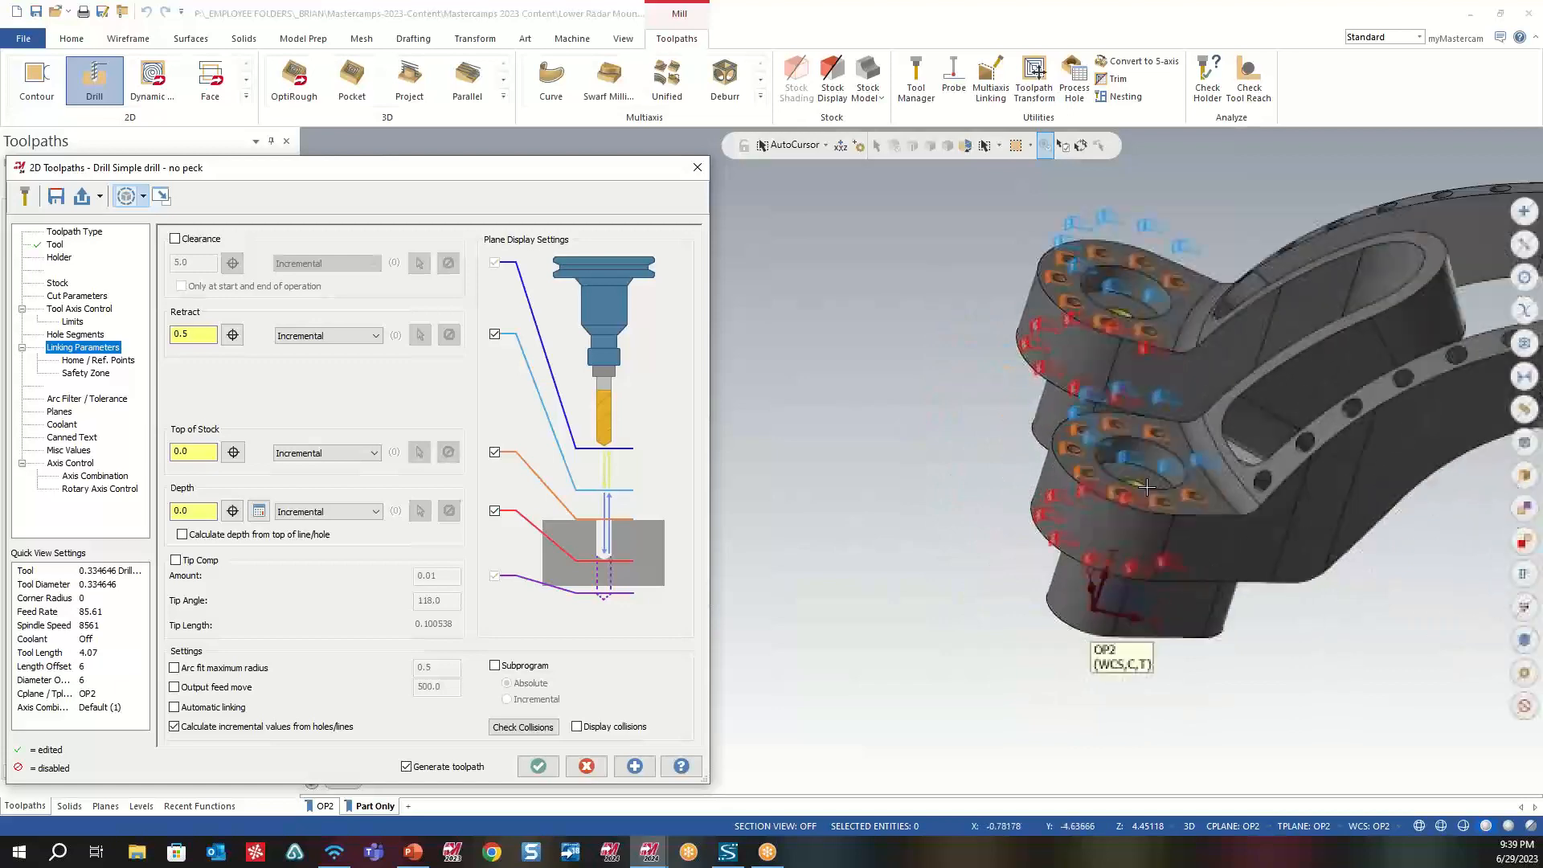
scroll(1147, 487, "up", 8)
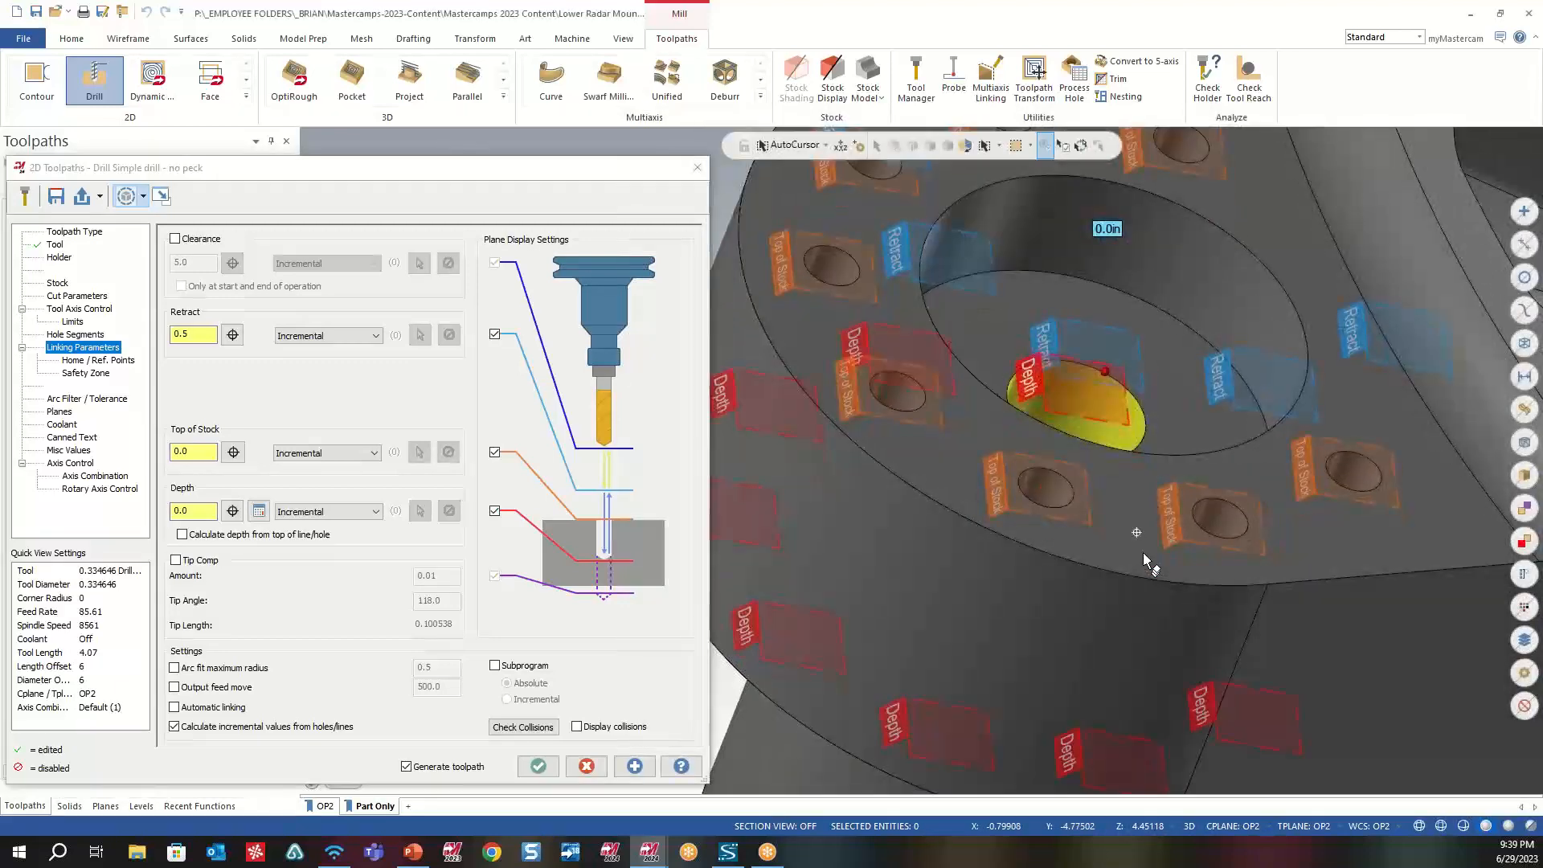
middle_click_drag(1143, 552, 1184, 543)
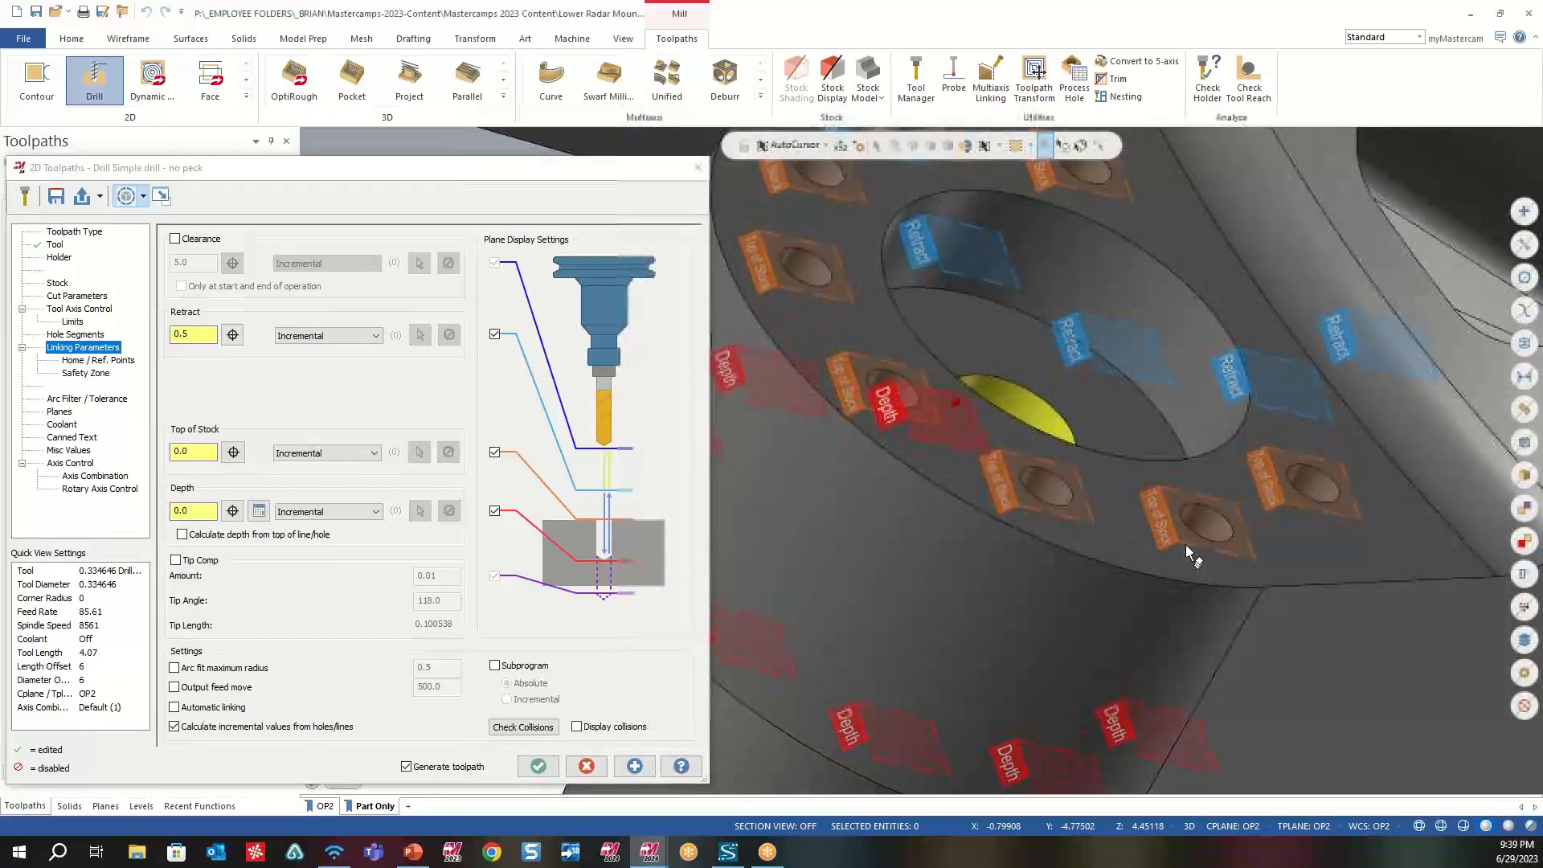
mouse_move(1338, 358)
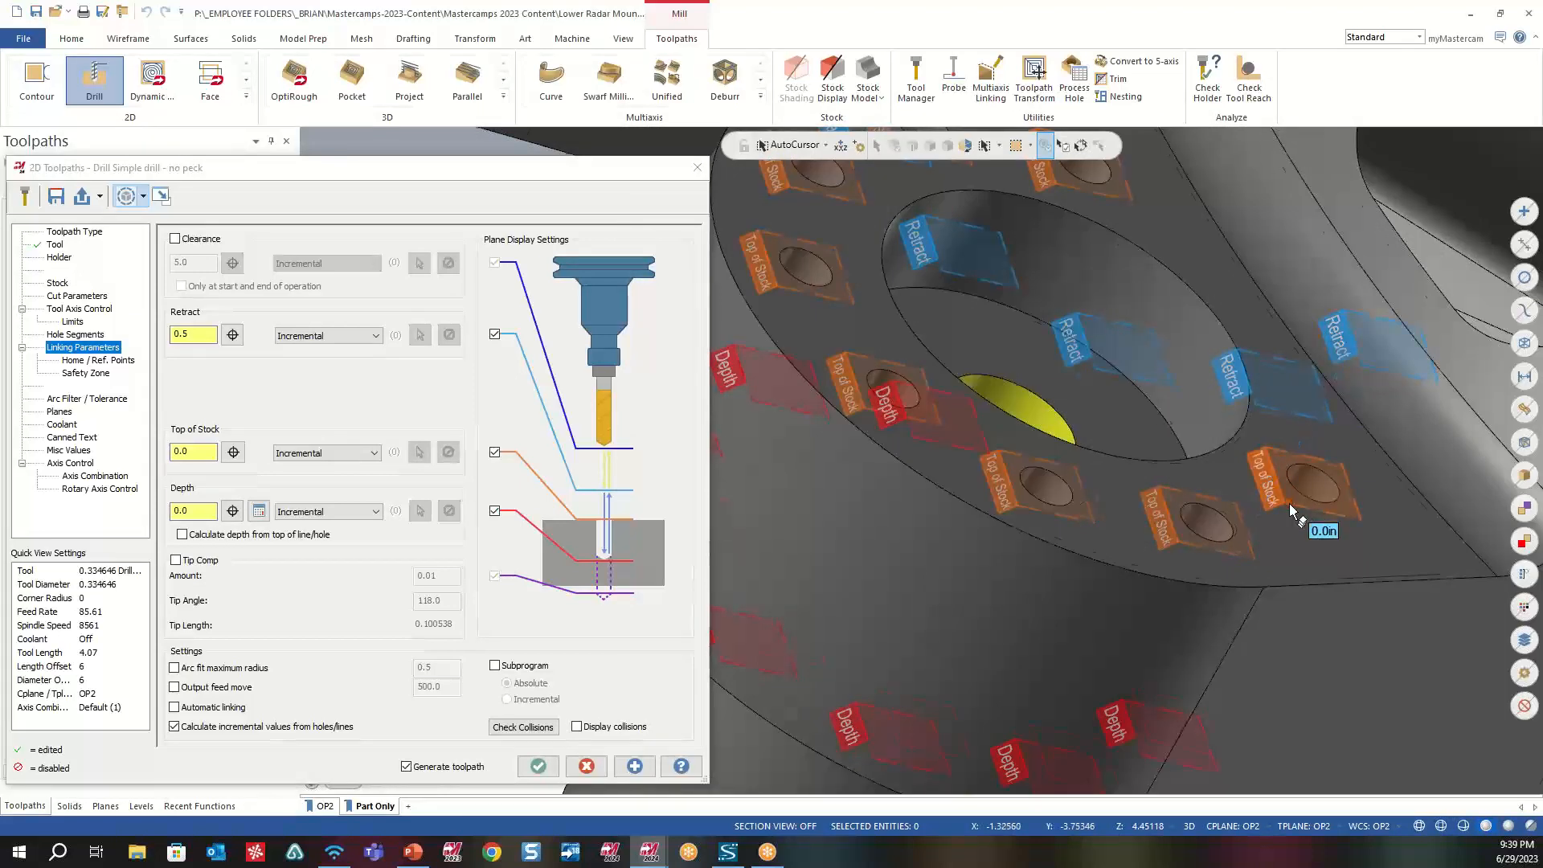
scroll(1291, 507, "down", 2)
scroll(1193, 698, "down", 1)
scroll(1193, 697, "down", 3)
scroll(1193, 696, "up", 1)
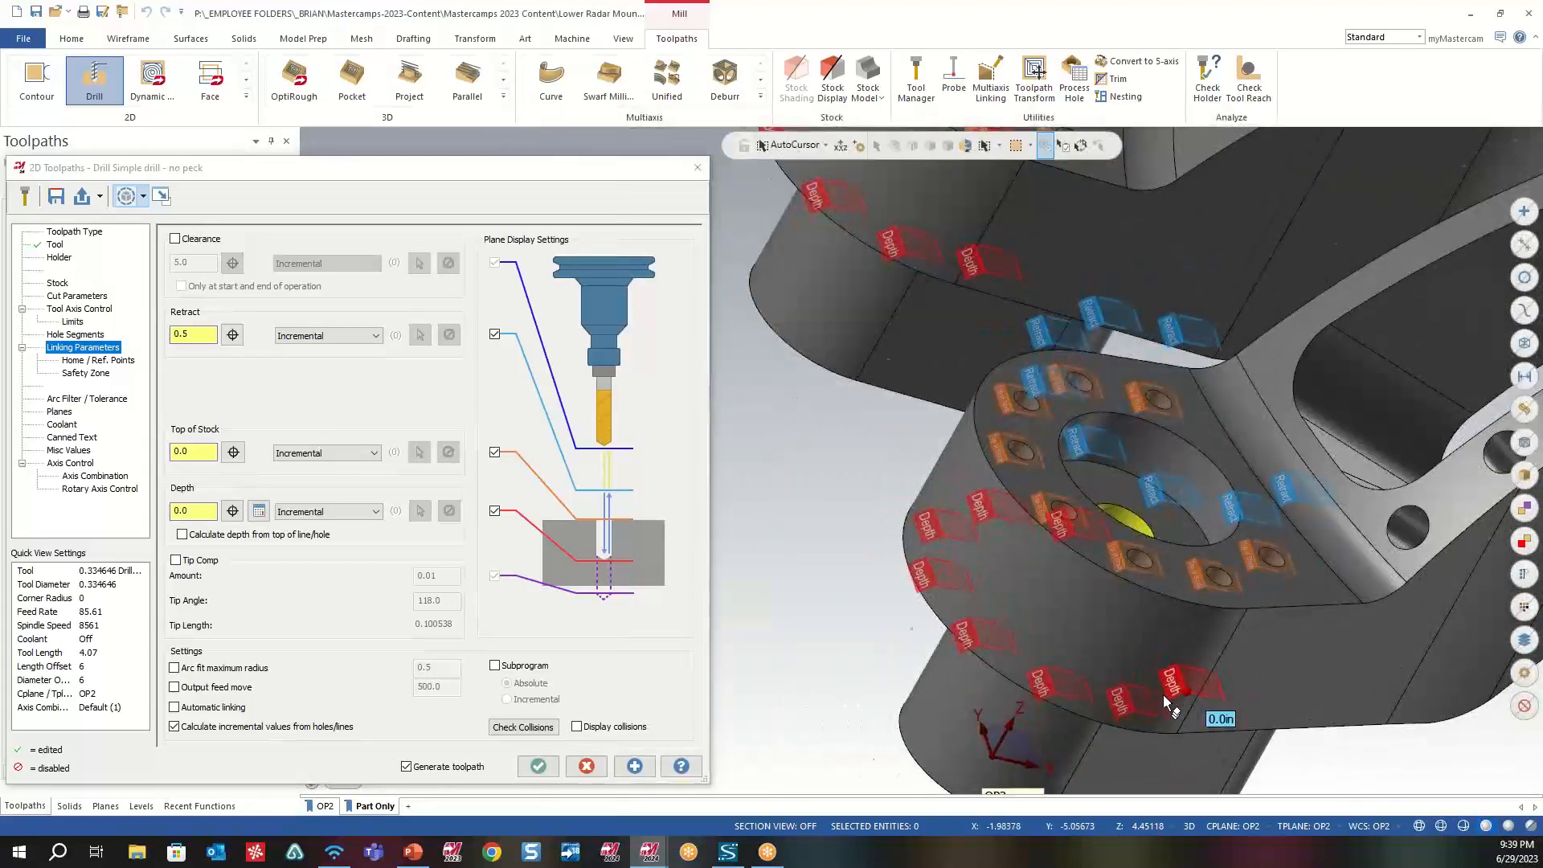
scroll(1164, 693, "up", 1)
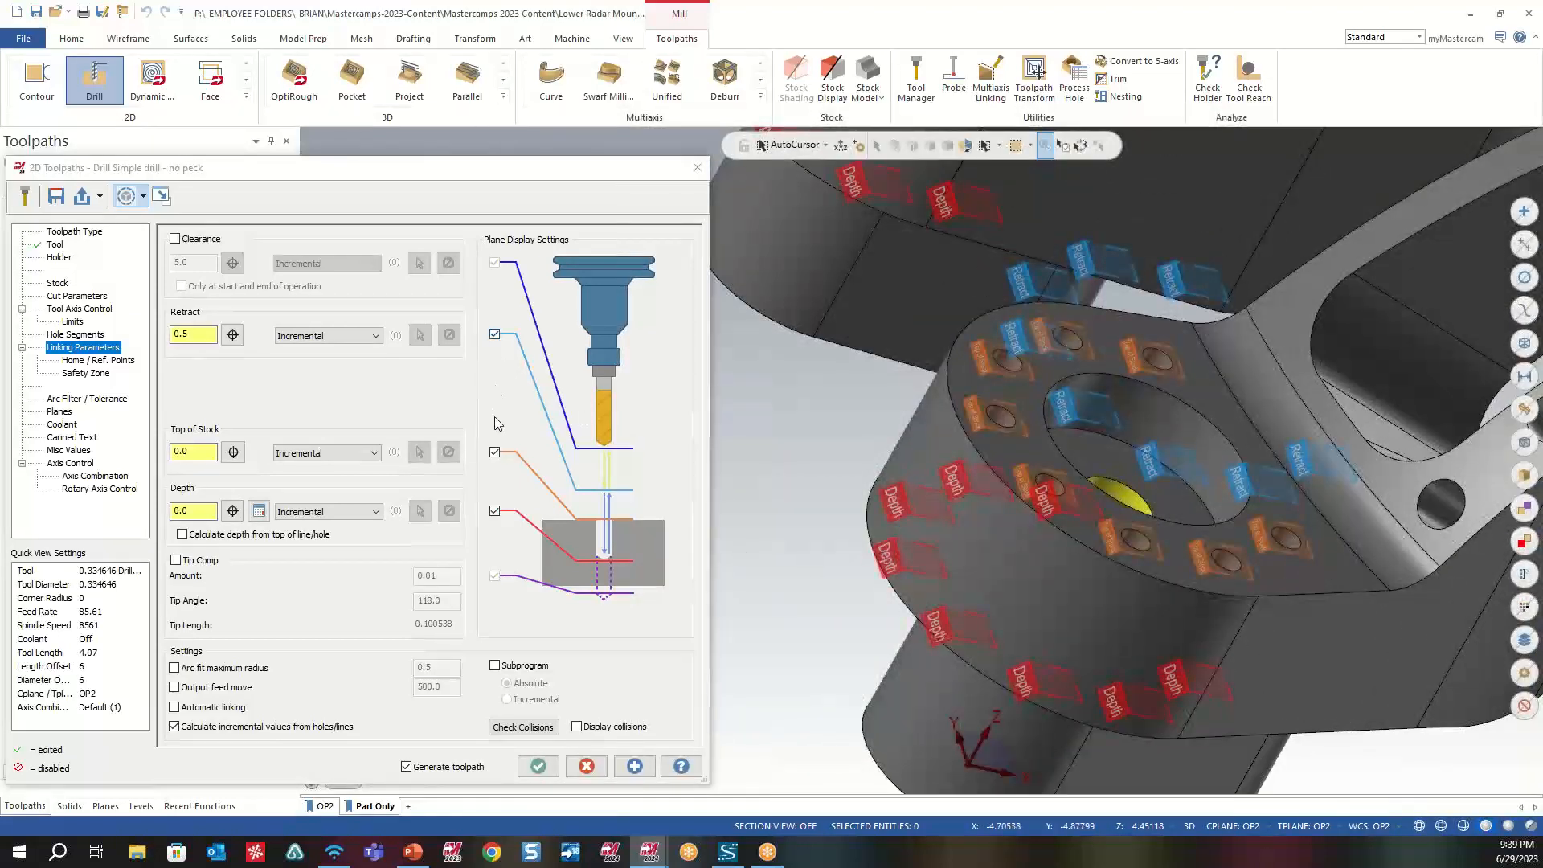
- Toggle the display of the Retract and Top of Stock planes off and back on
left_click(495, 336)
left_click(496, 335)
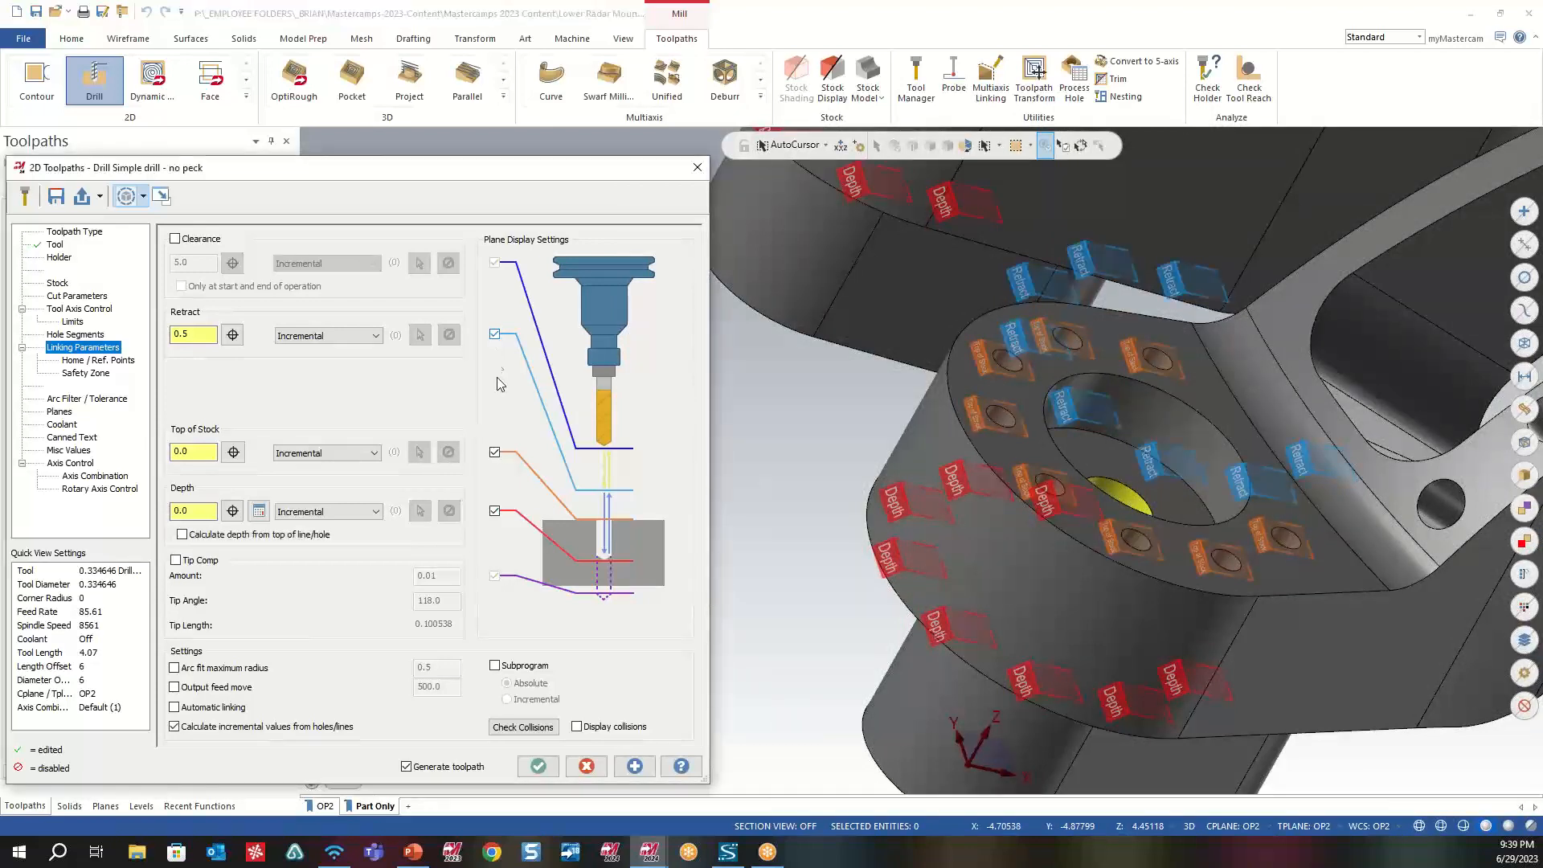
left_click(495, 453)
left_click(495, 453)
- Switch the retract, top of stock and depth values of the drilling toolpath to Absolute
left_click(343, 337)
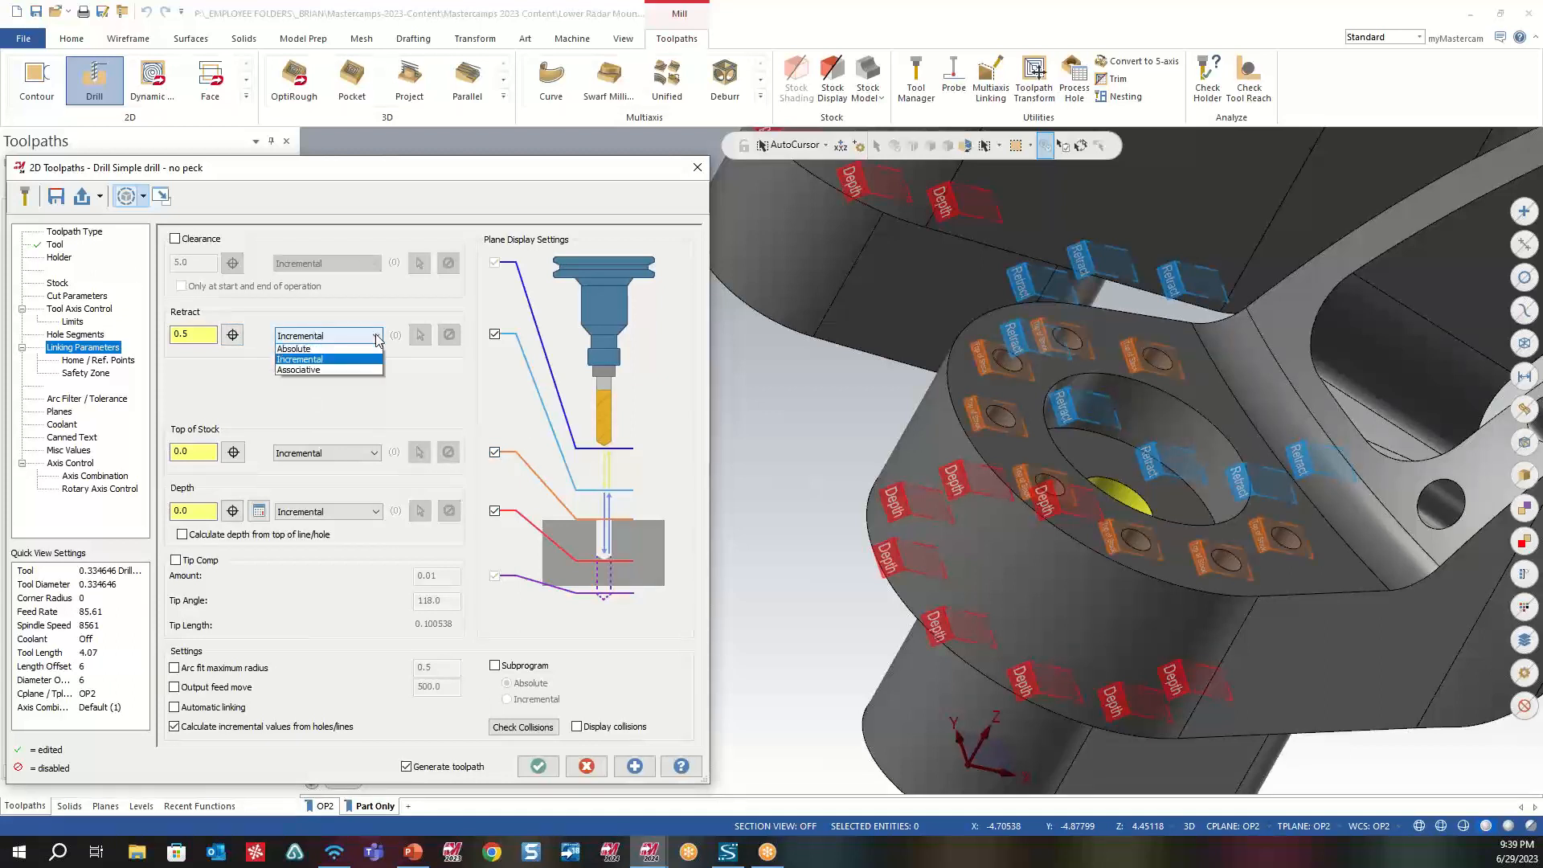
left_click(296, 354)
left_click(365, 453)
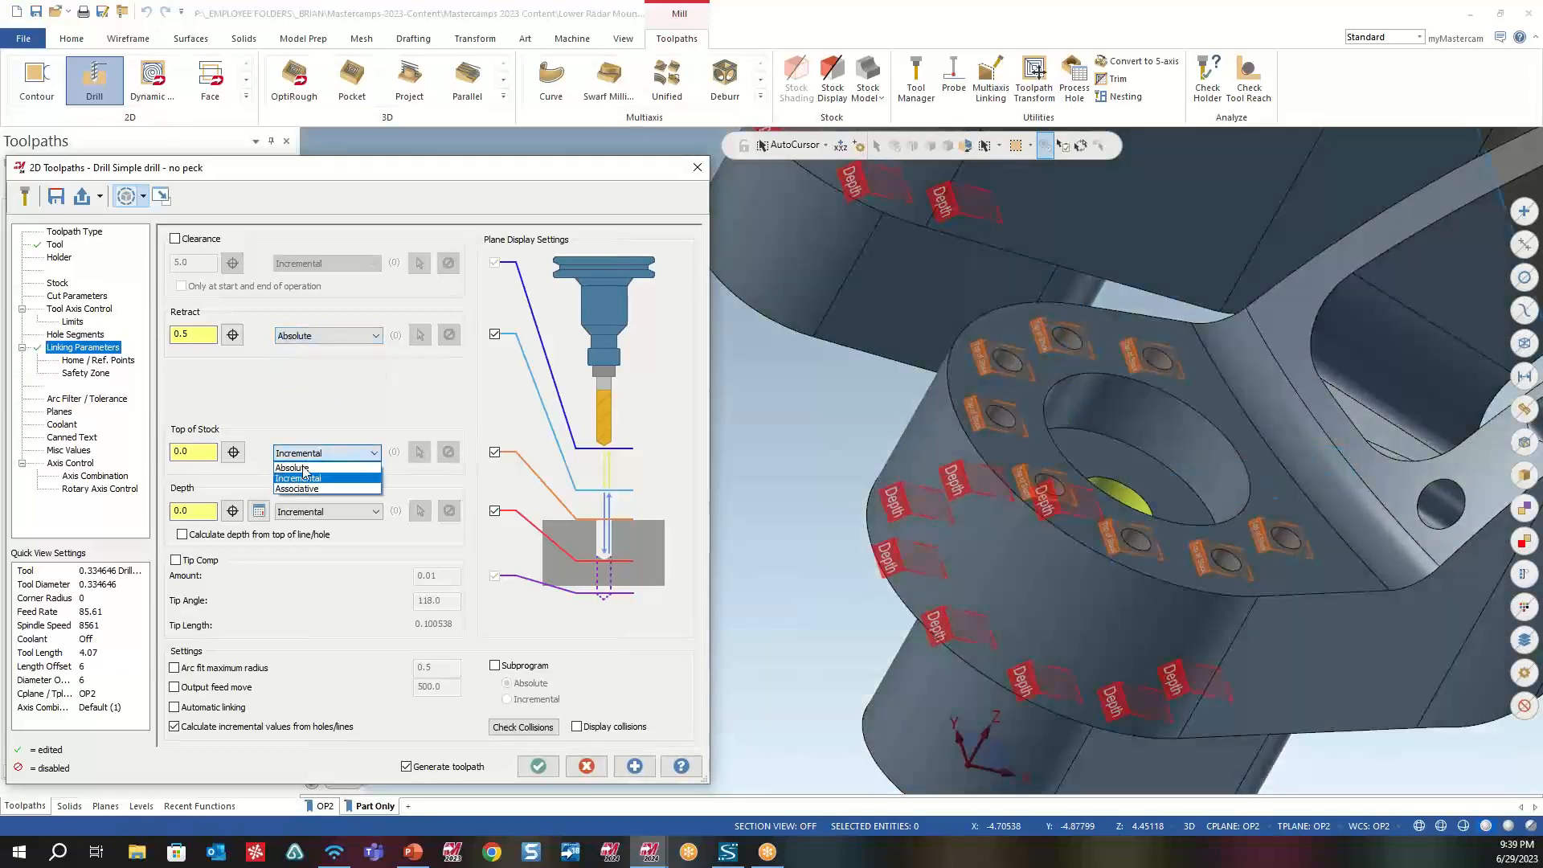
left_click(309, 467)
left_click(374, 512)
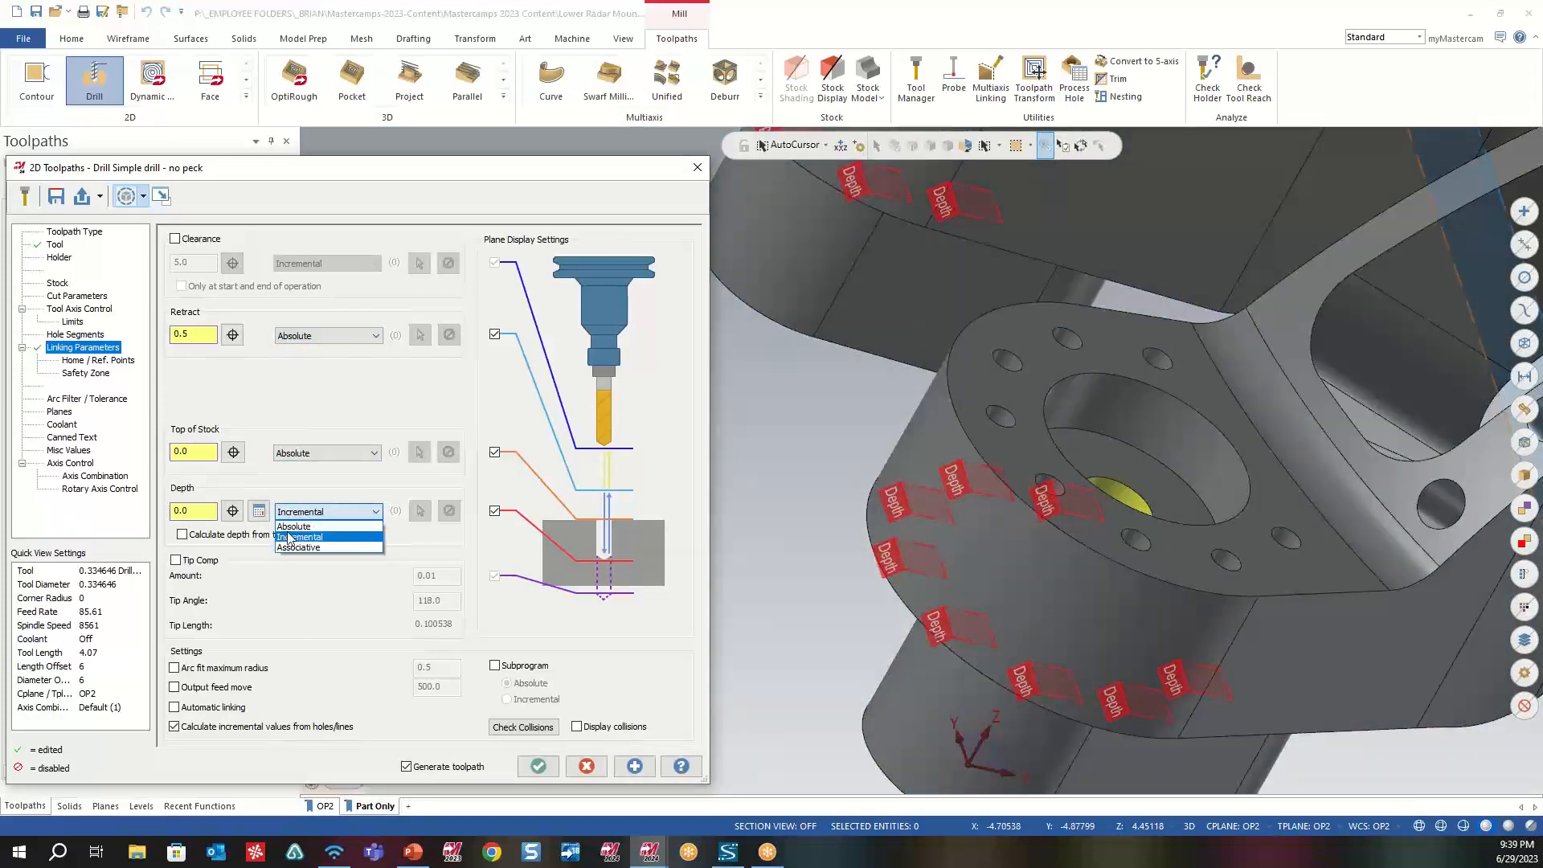
left_click(309, 527)
- Set the top of stock to 2.047415 by picking a hole on the nearer lug's upper face
scroll(936, 442, "down", 6)
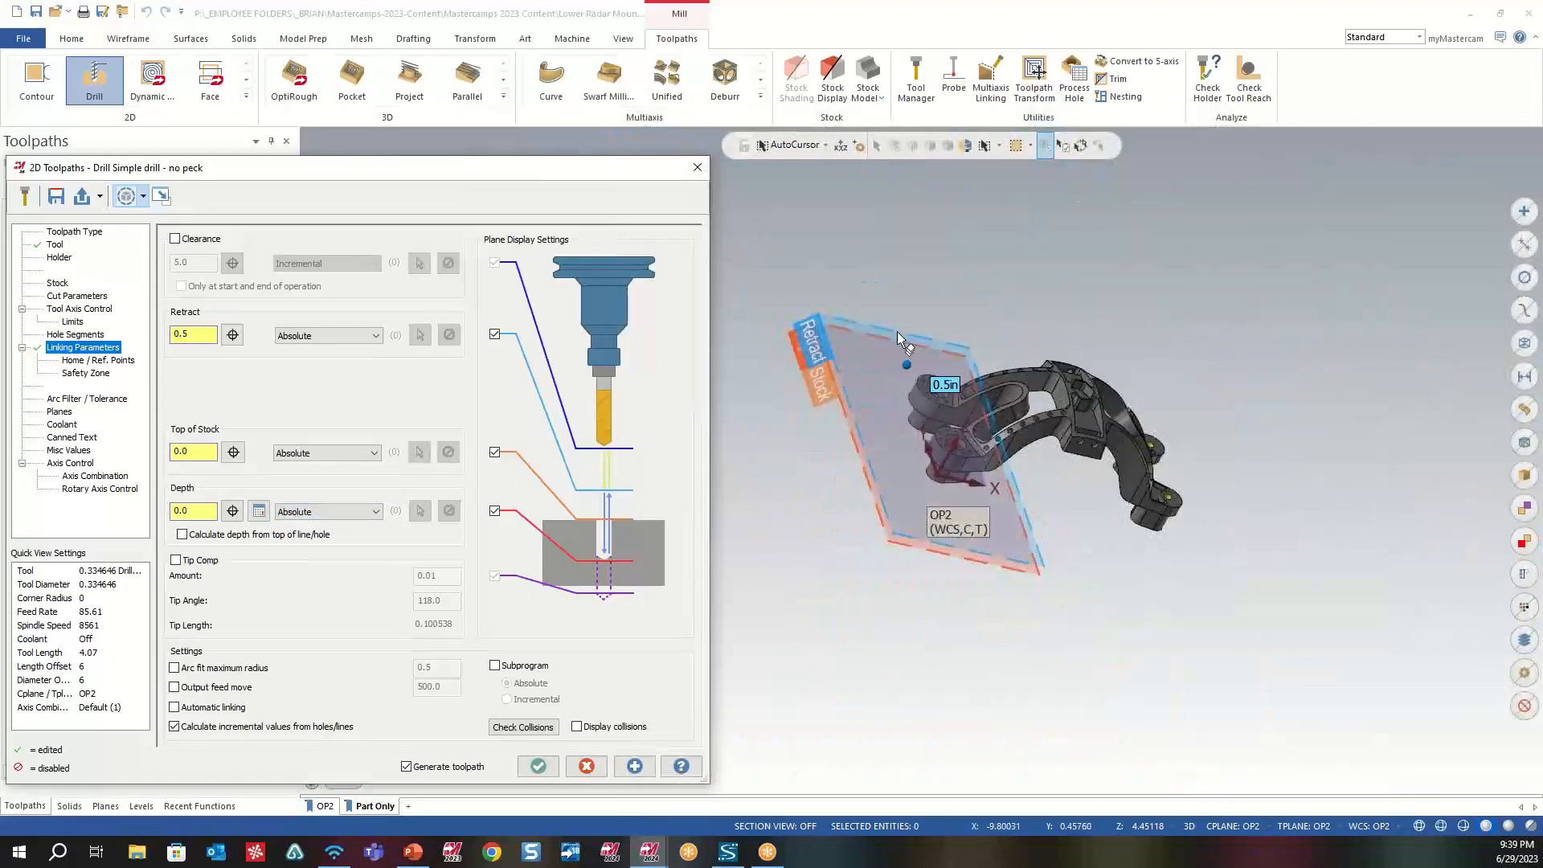
scroll(929, 456, "up", 2)
scroll(930, 457, "up", 2)
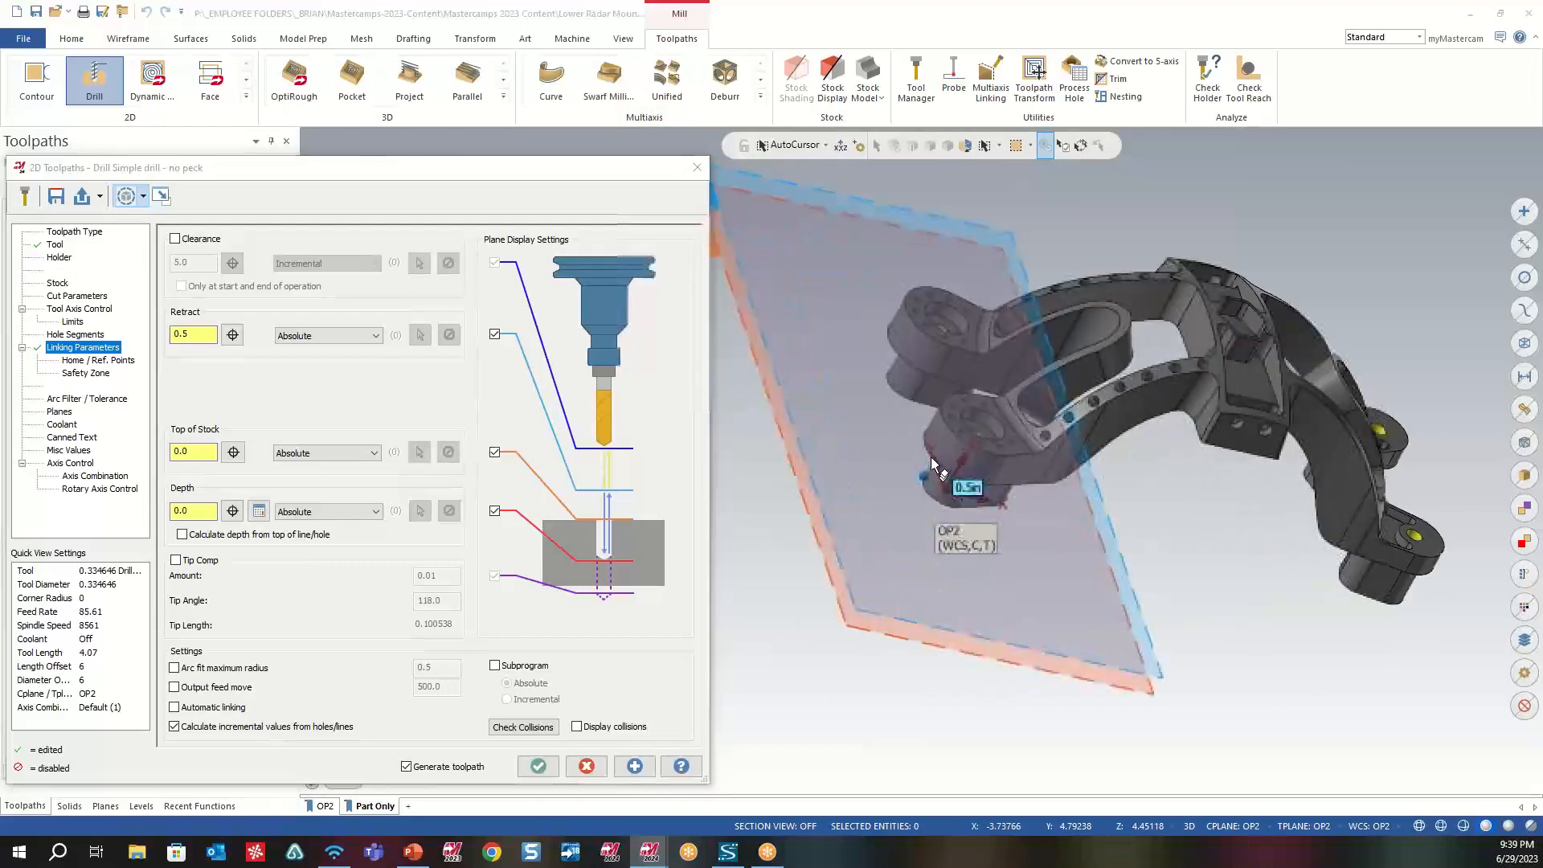
middle_click_drag(931, 456, 1018, 432)
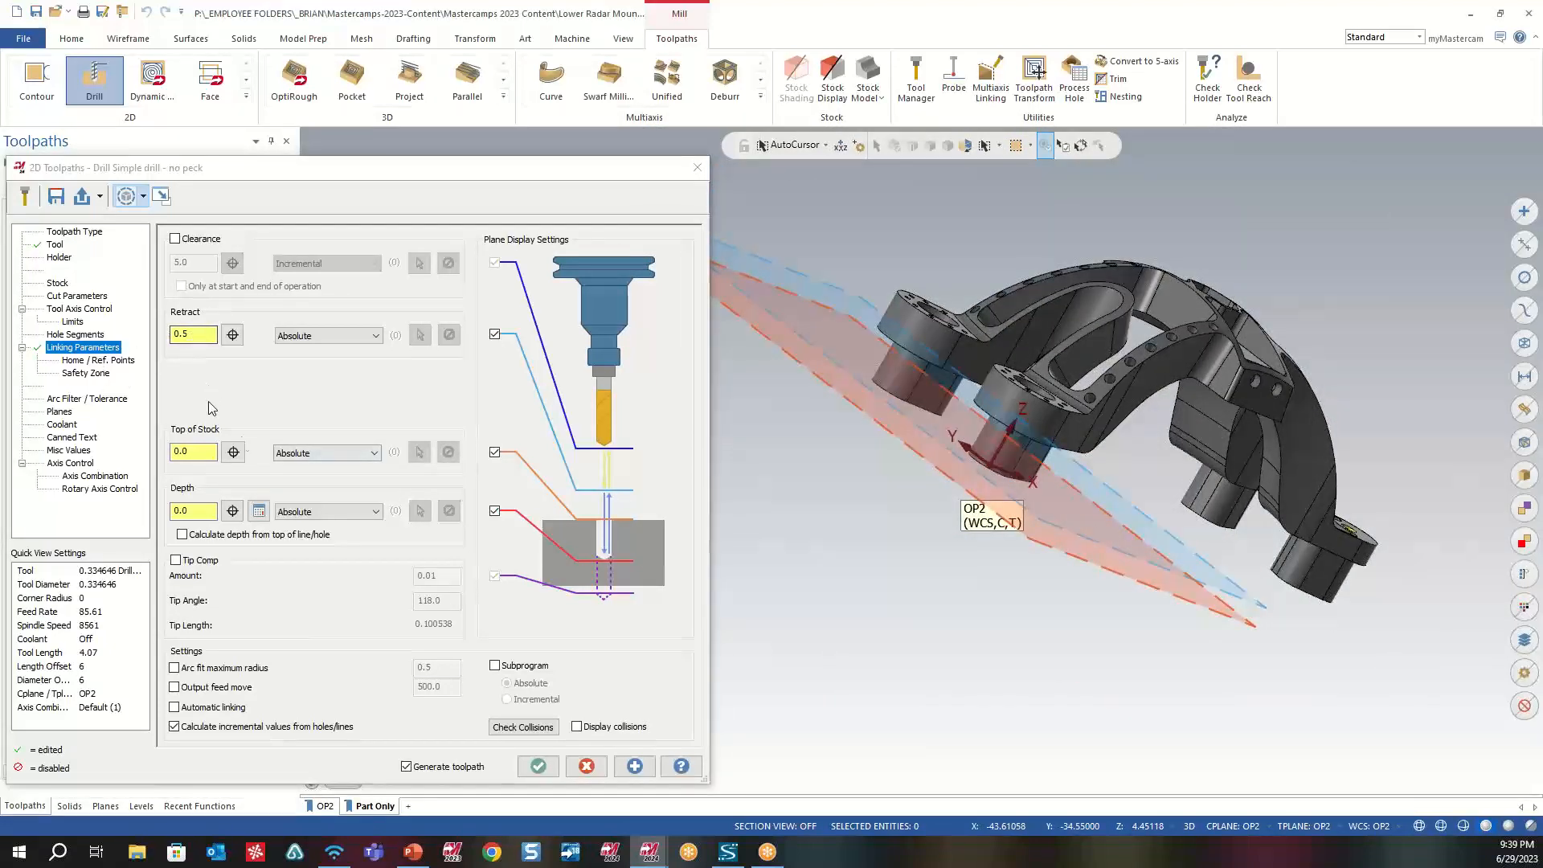
left_click(230, 458)
scroll(1033, 402, "up", 4)
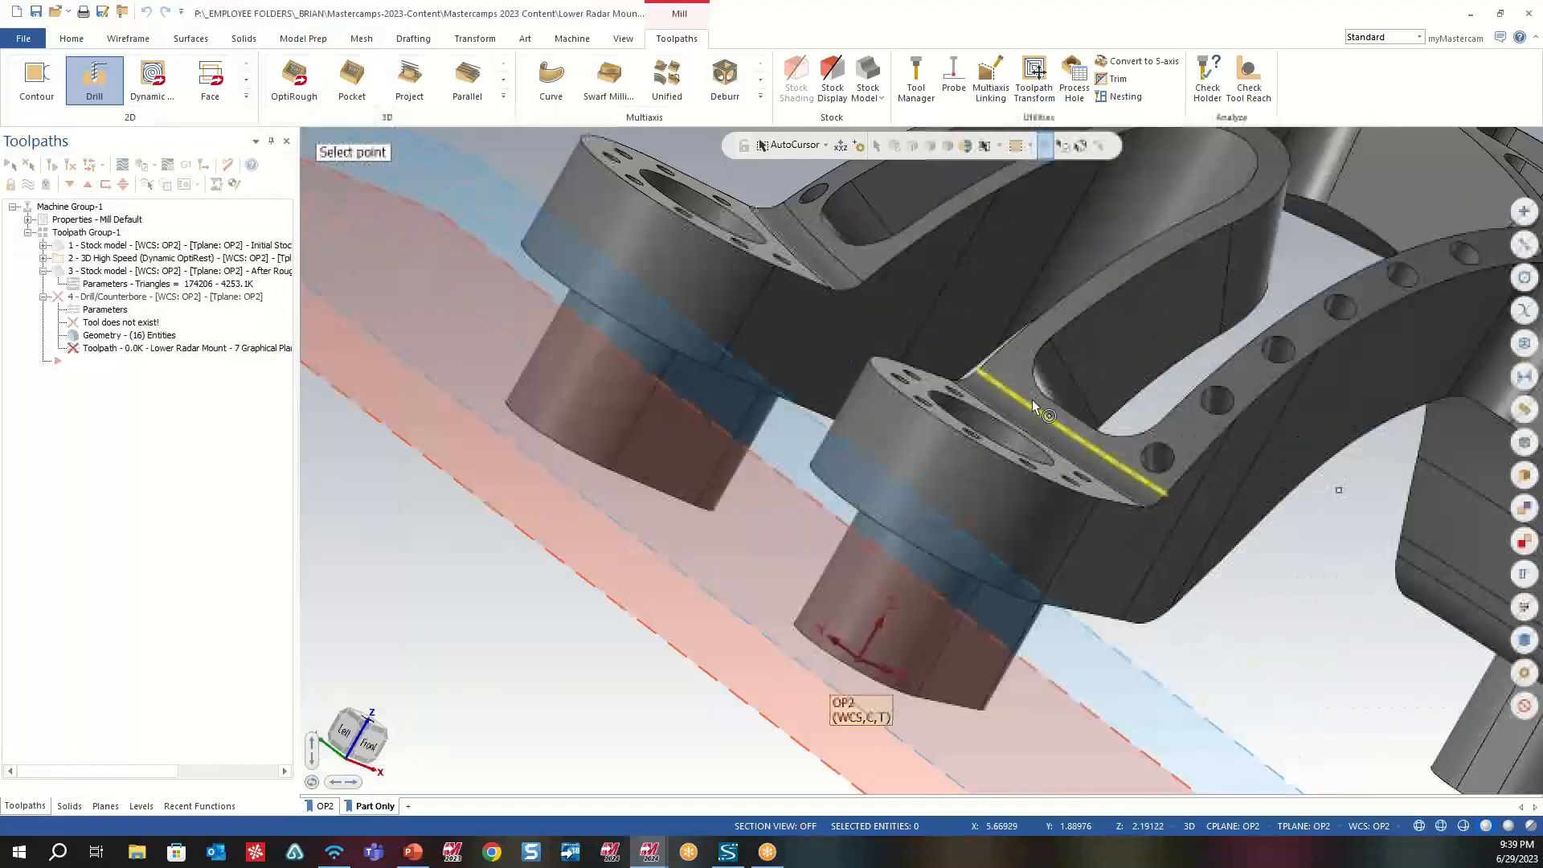
middle_click_drag(1033, 406, 961, 427)
left_click(943, 413)
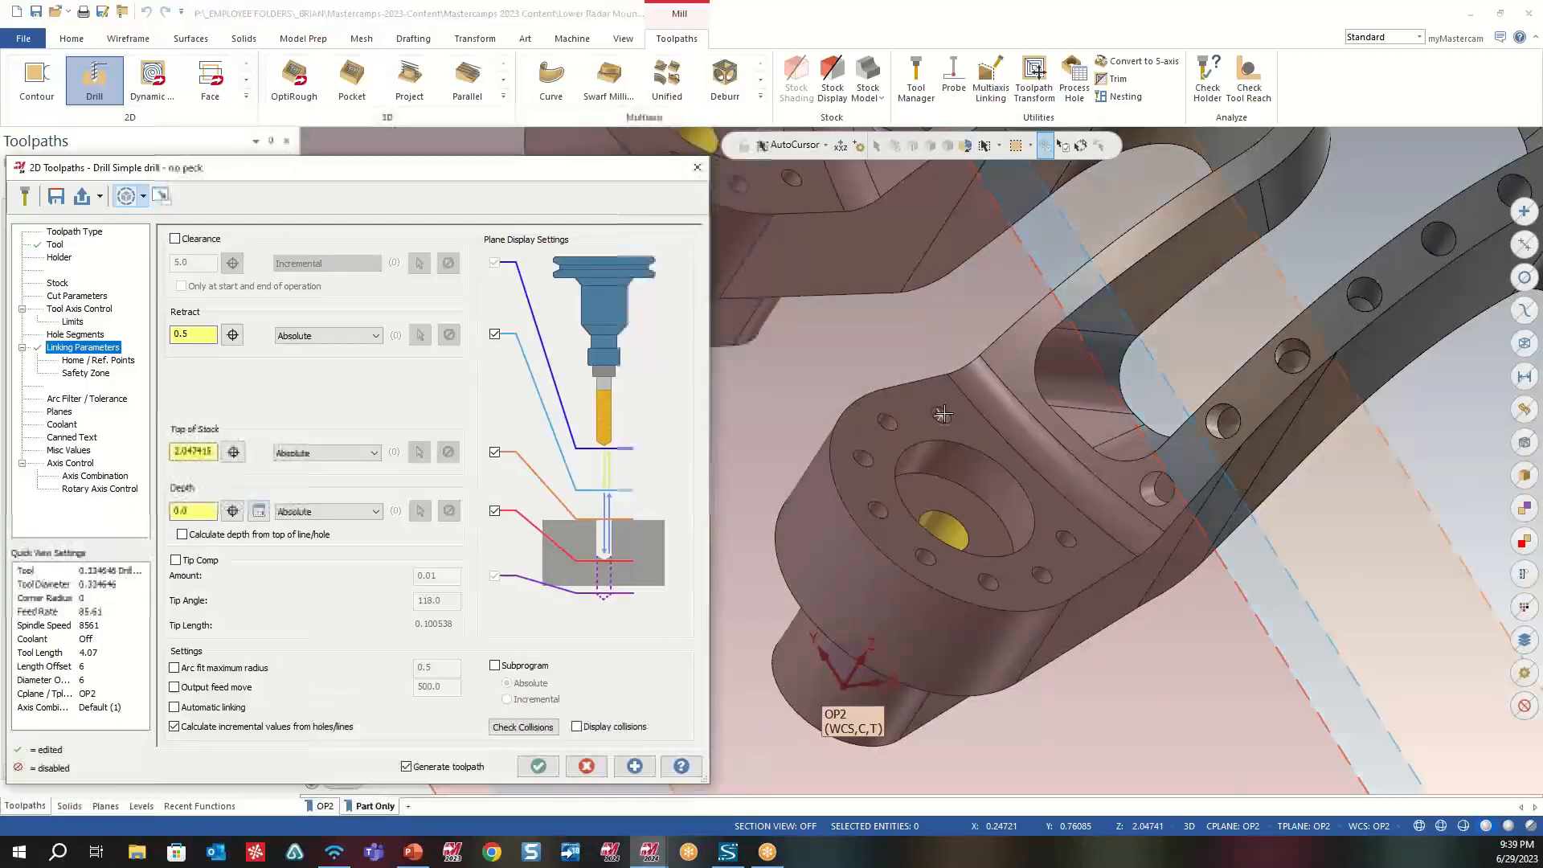
- Set the absolute drilling depth to 4.451177 by picking a point in the empty space beside the part
scroll(763, 471, "down", 1)
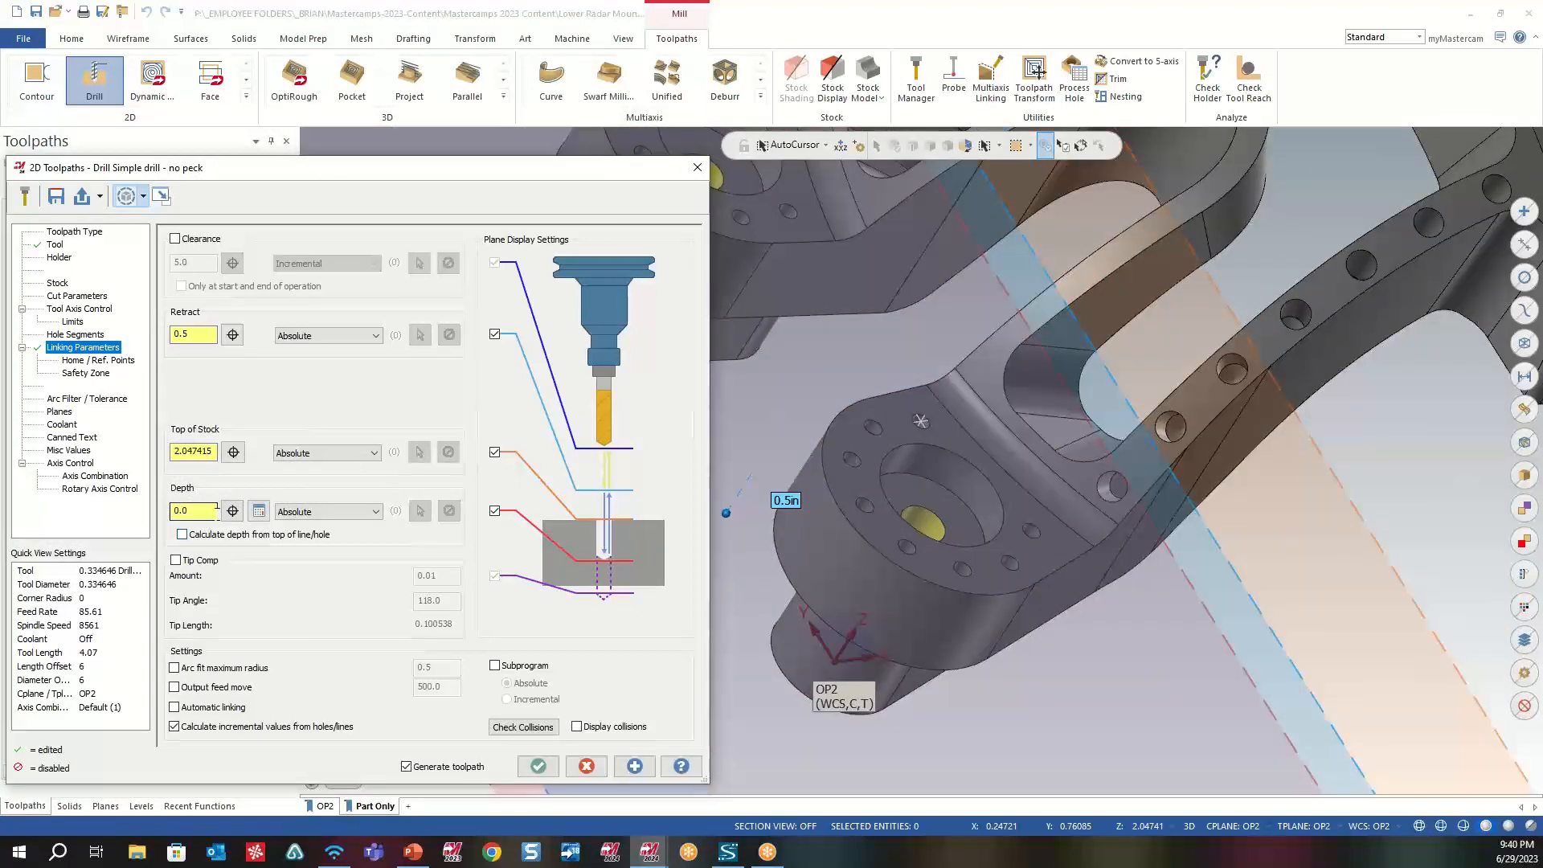
left_click(233, 514)
mouse_move(1012, 537)
middle_mouse_down()
mouse_move(1165, 441)
mouse_move(943, 602)
middle_mouse_up()
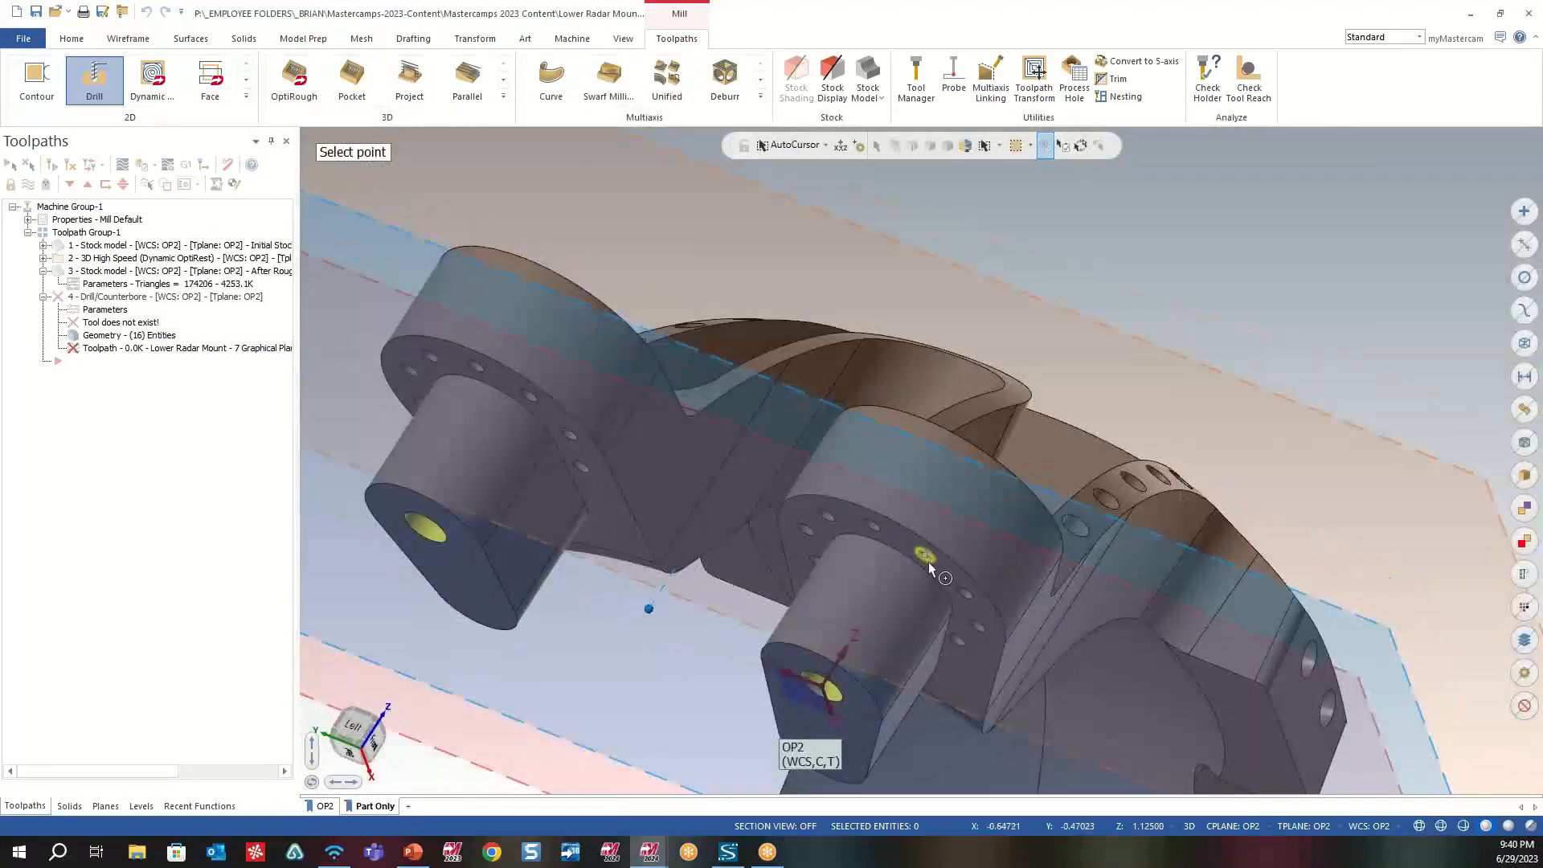
scroll(816, 656, "down", 5)
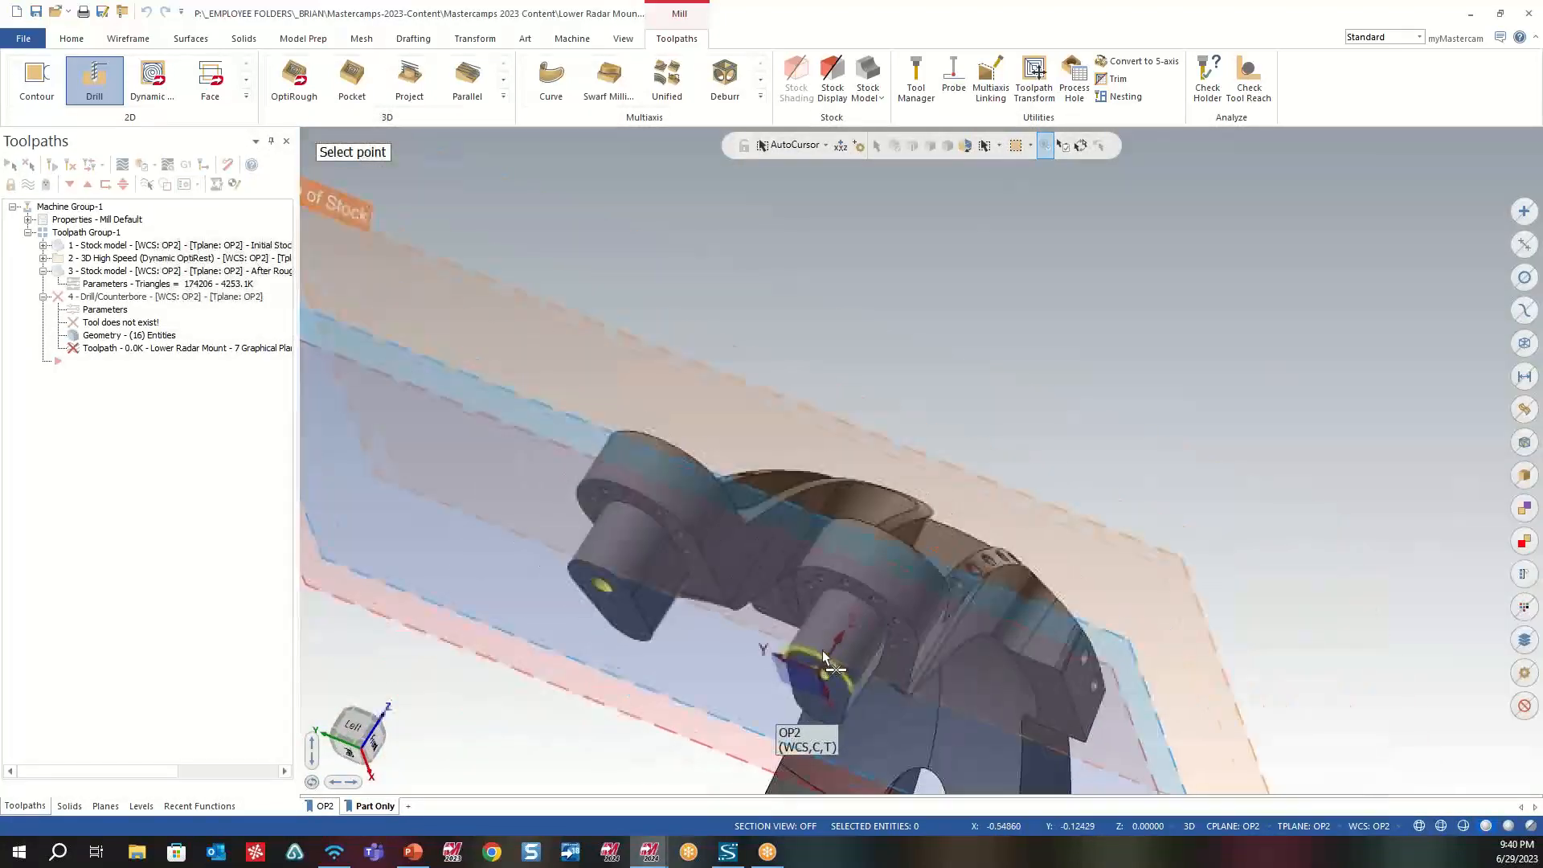
middle_click_drag(822, 649, 763, 635)
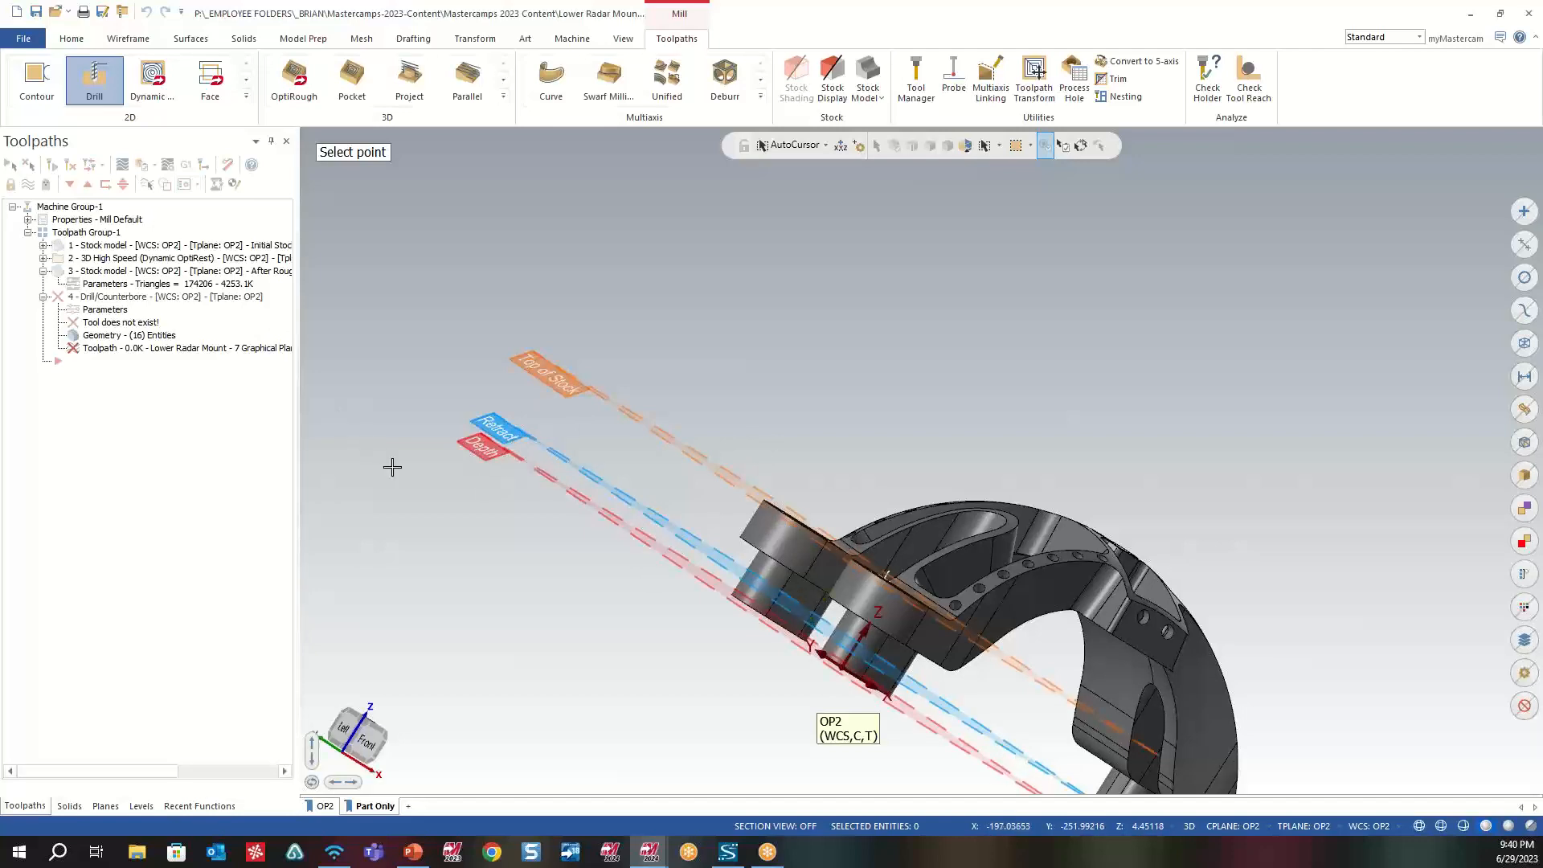
scroll(739, 595, "up", 5)
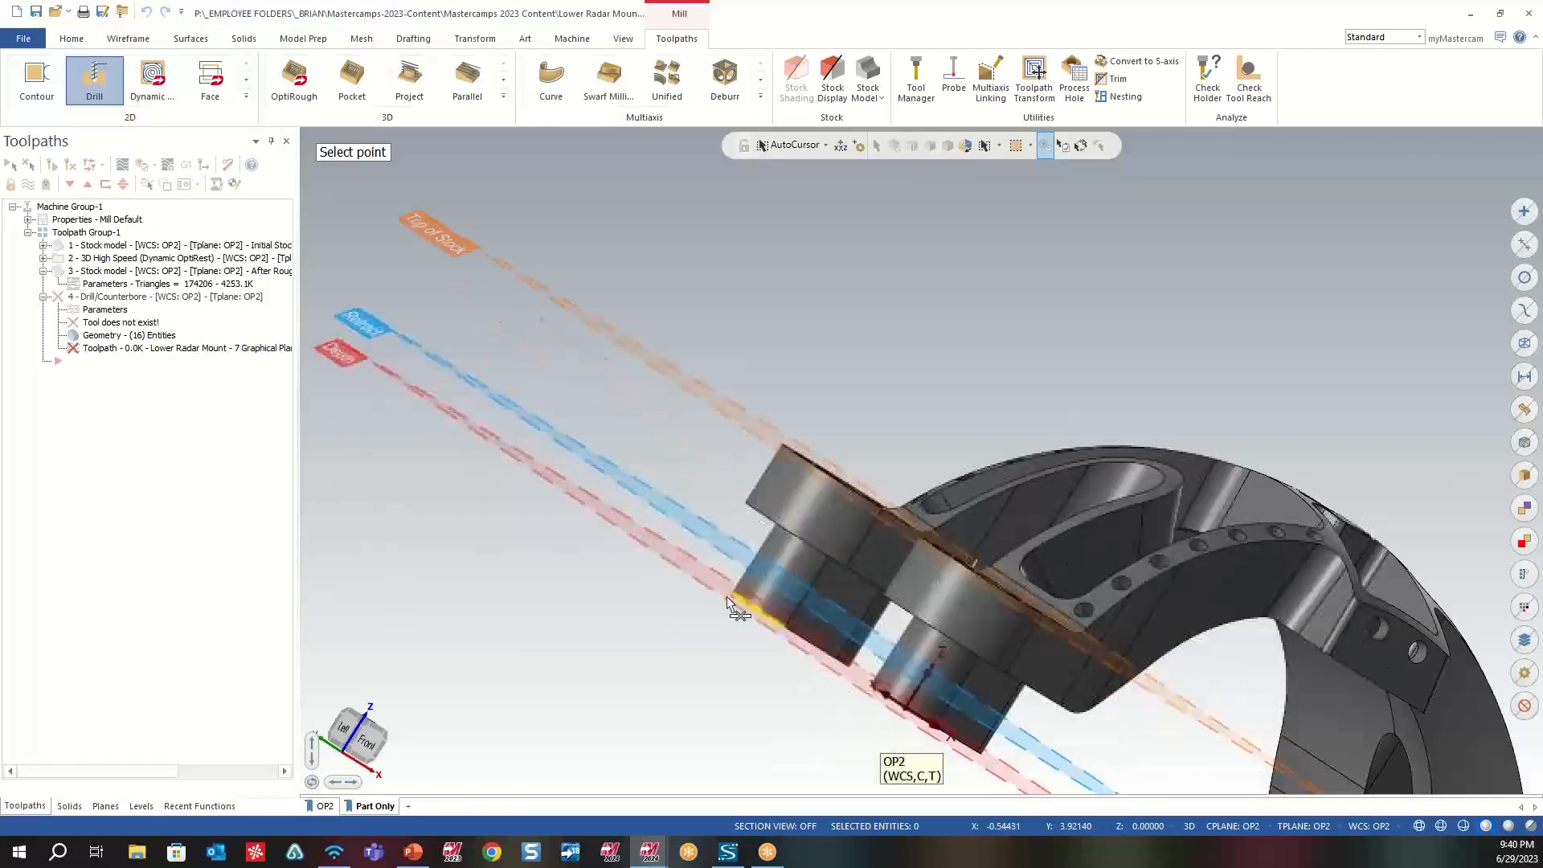
middle_click_drag(739, 585, 727, 610)
scroll(728, 610, "down", 5)
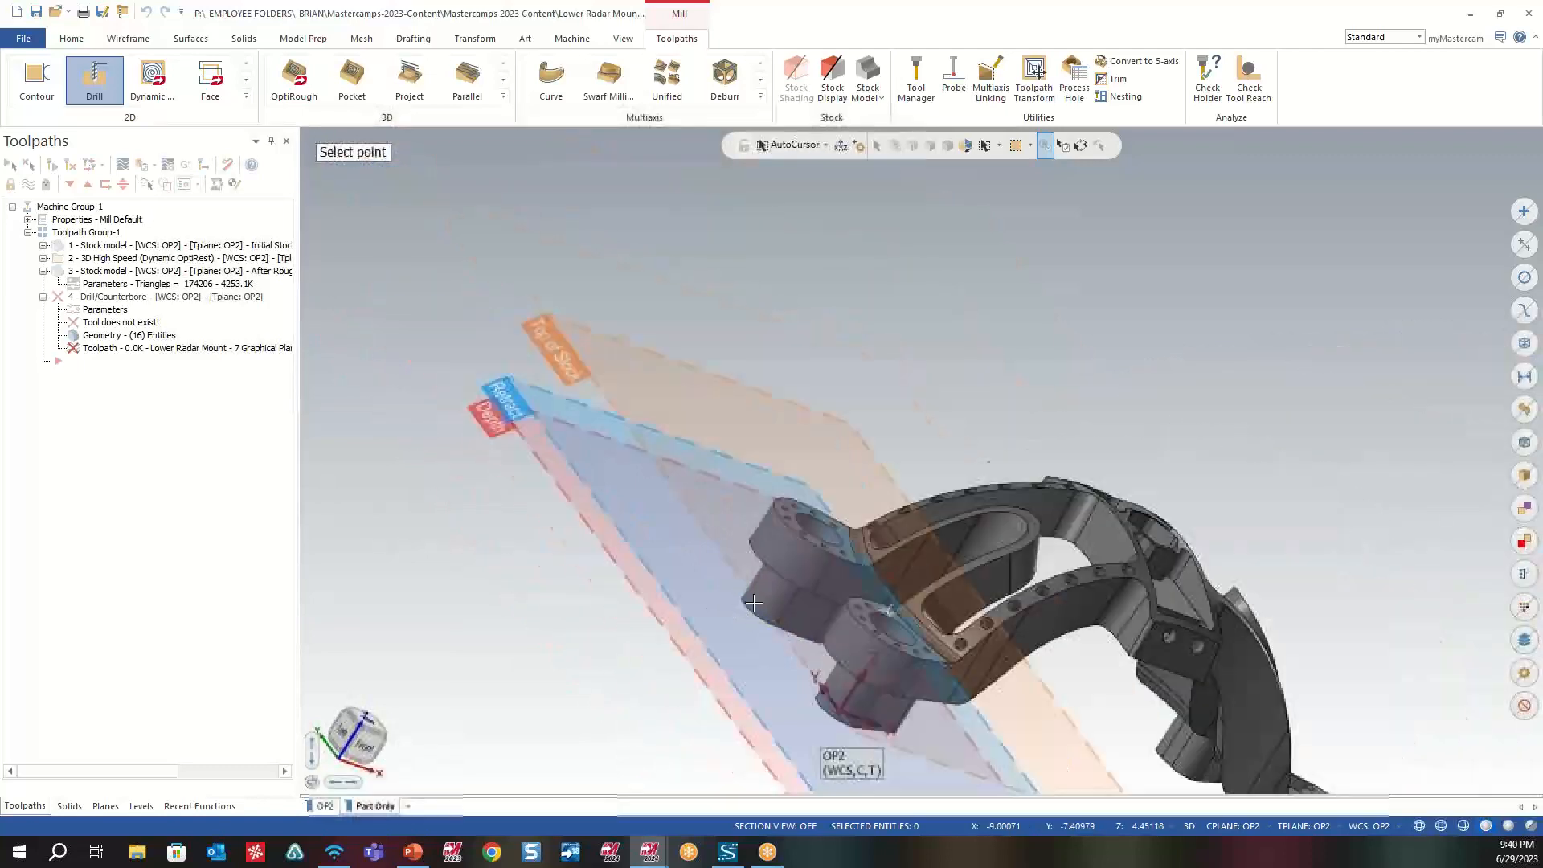
scroll(841, 525, "up", 2)
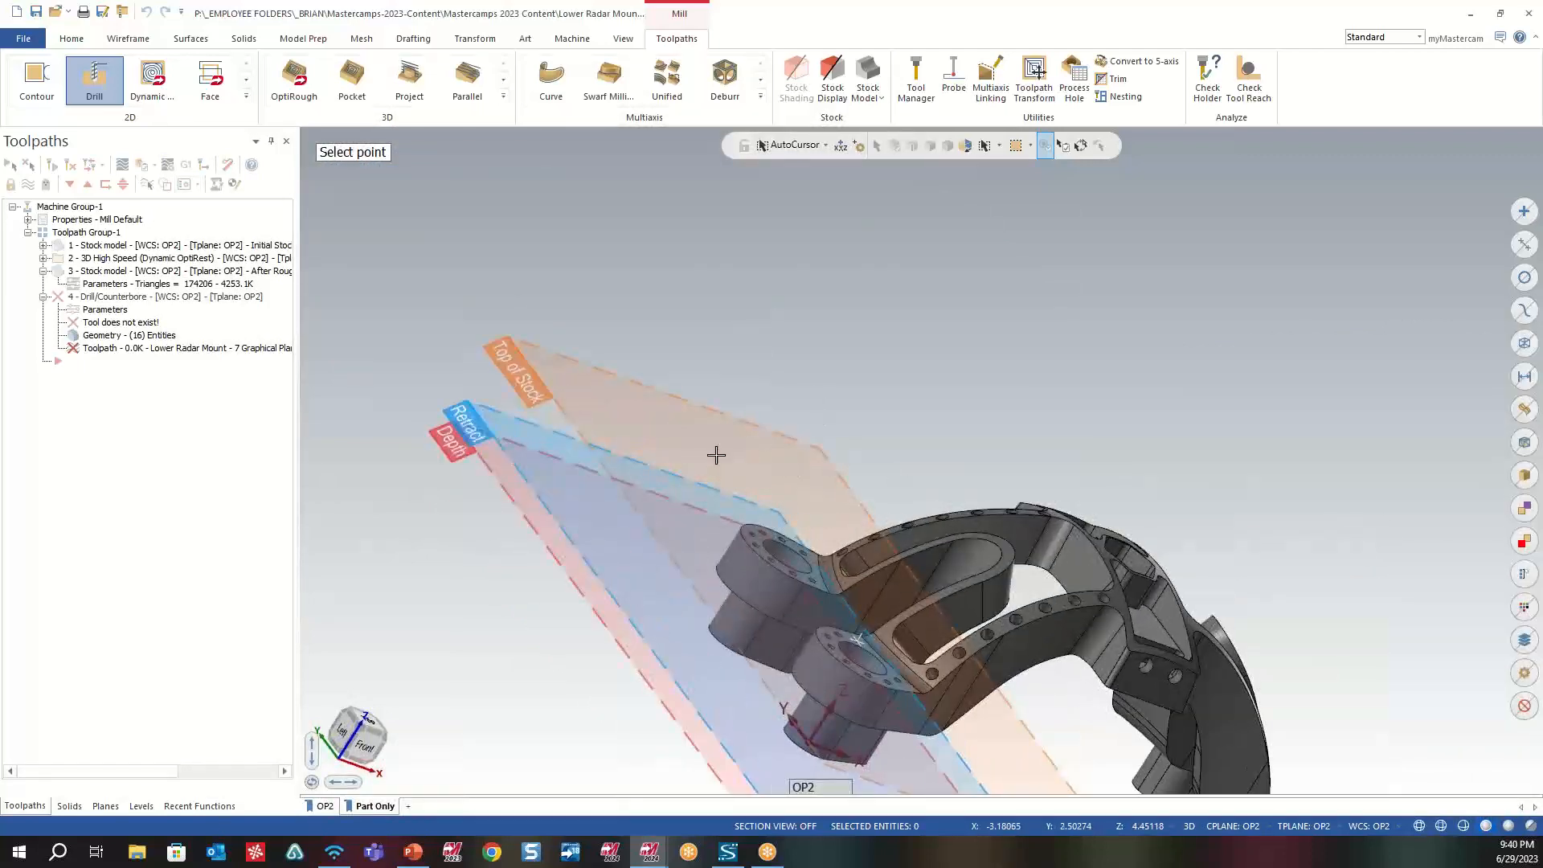
left_click(716, 455)
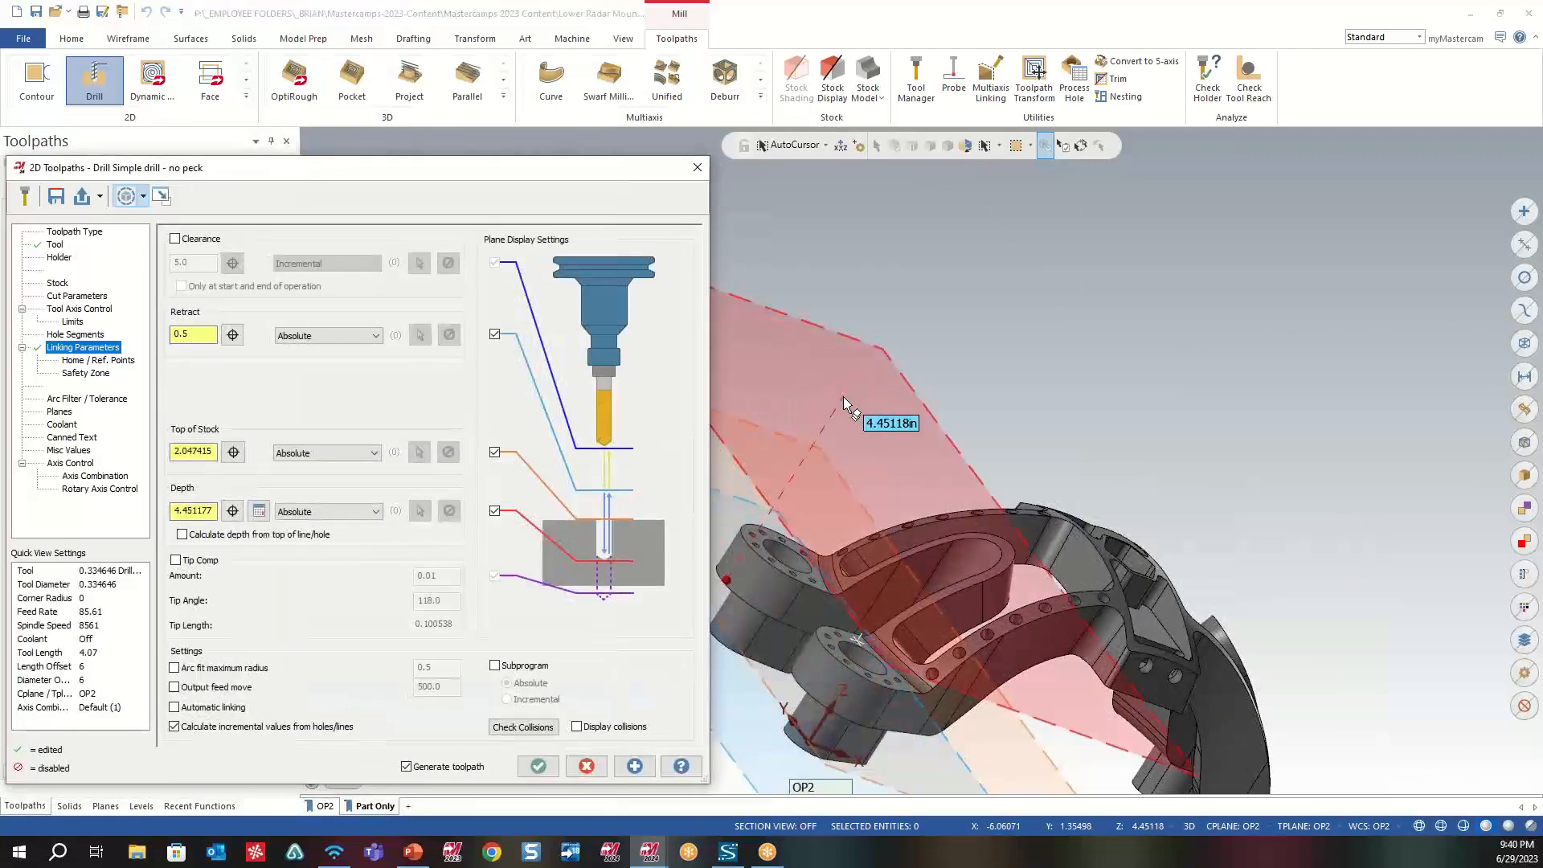
- Leave the drill settings while keeping the Drill/Counterbore operation, and reopen its parameters
key("Escape")
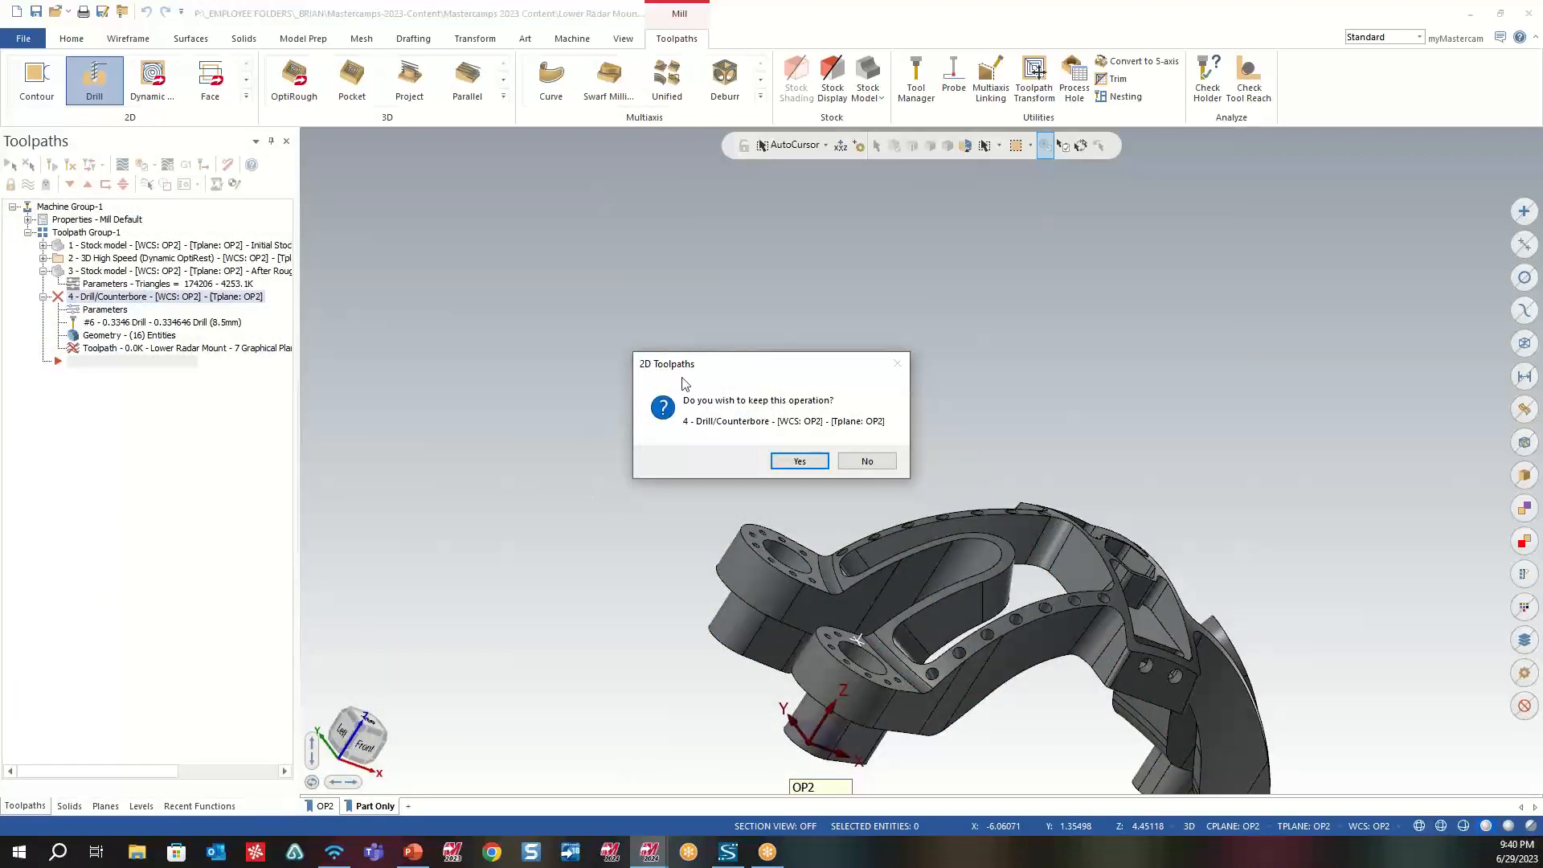
left_click(797, 463)
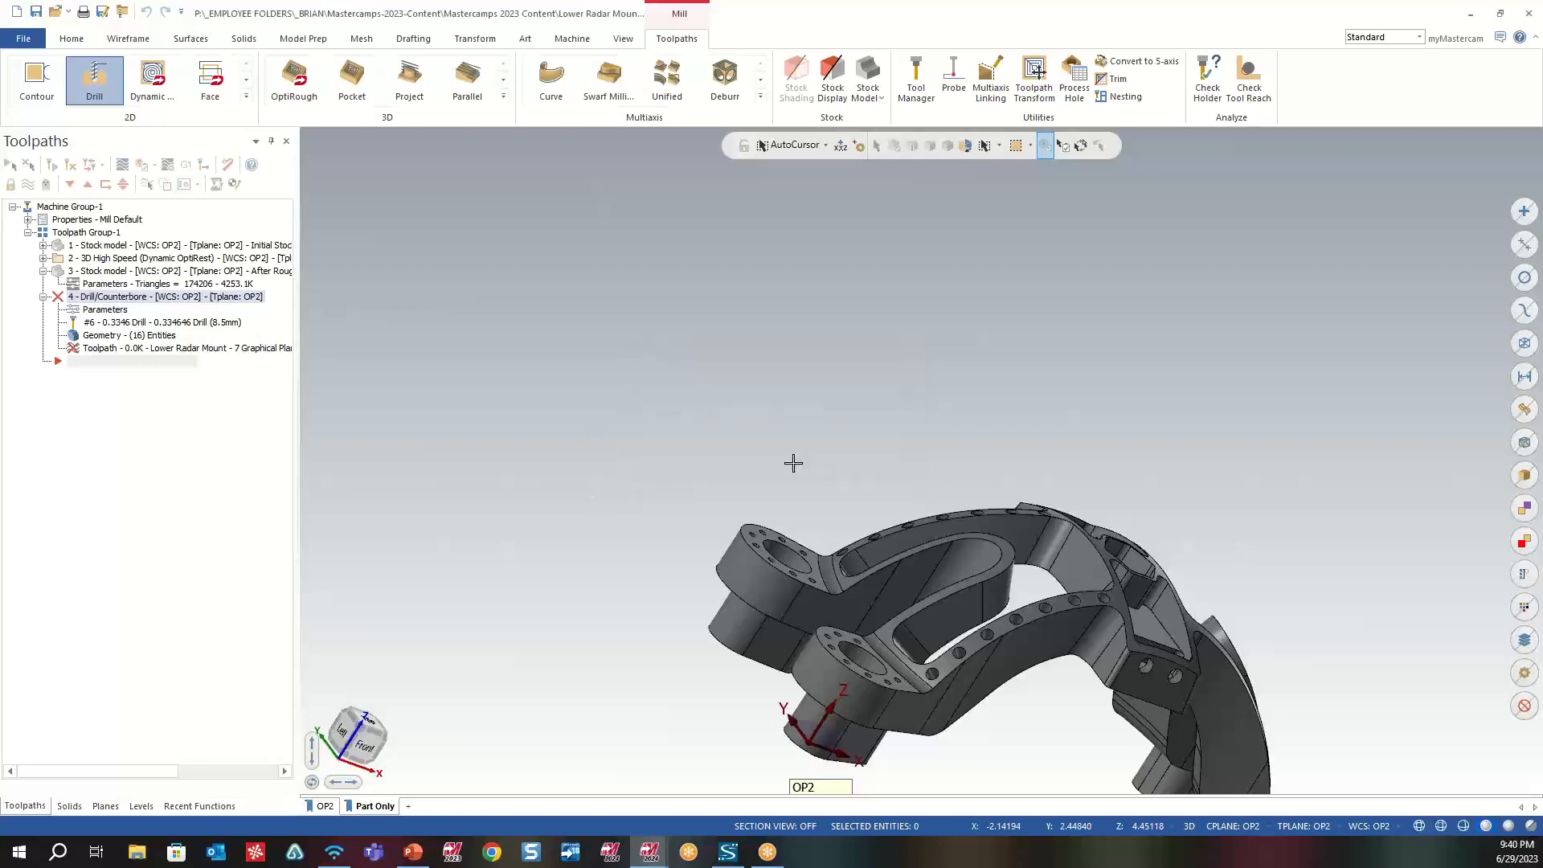
left_click(113, 311)
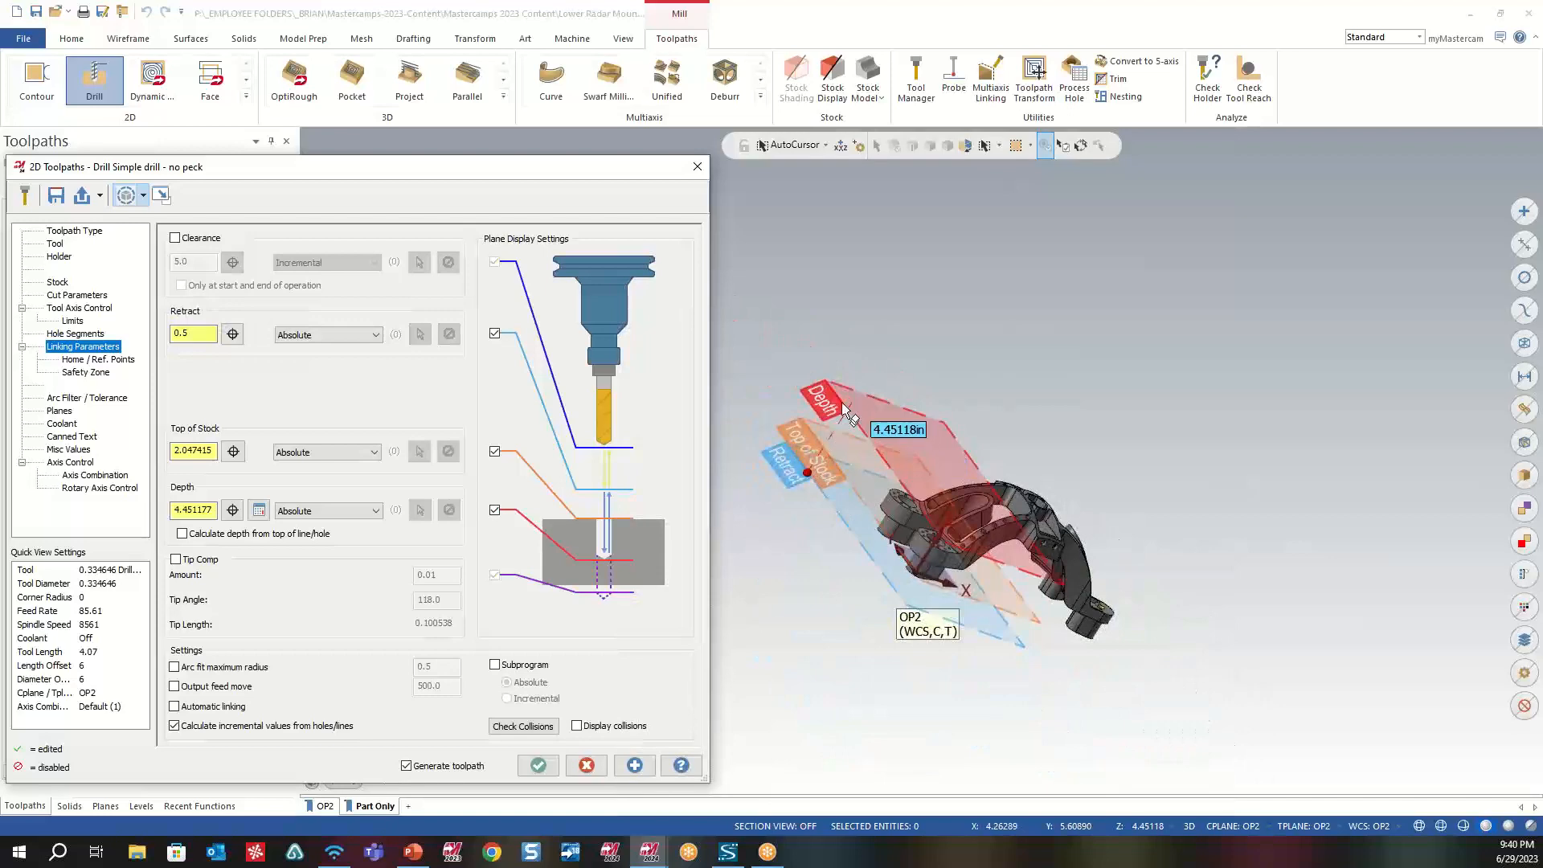
- Raise the Depth plane graphically to about 6.68 and the Top of Stock plane to about 3.34 beside the part
scroll(914, 529, "up", 5)
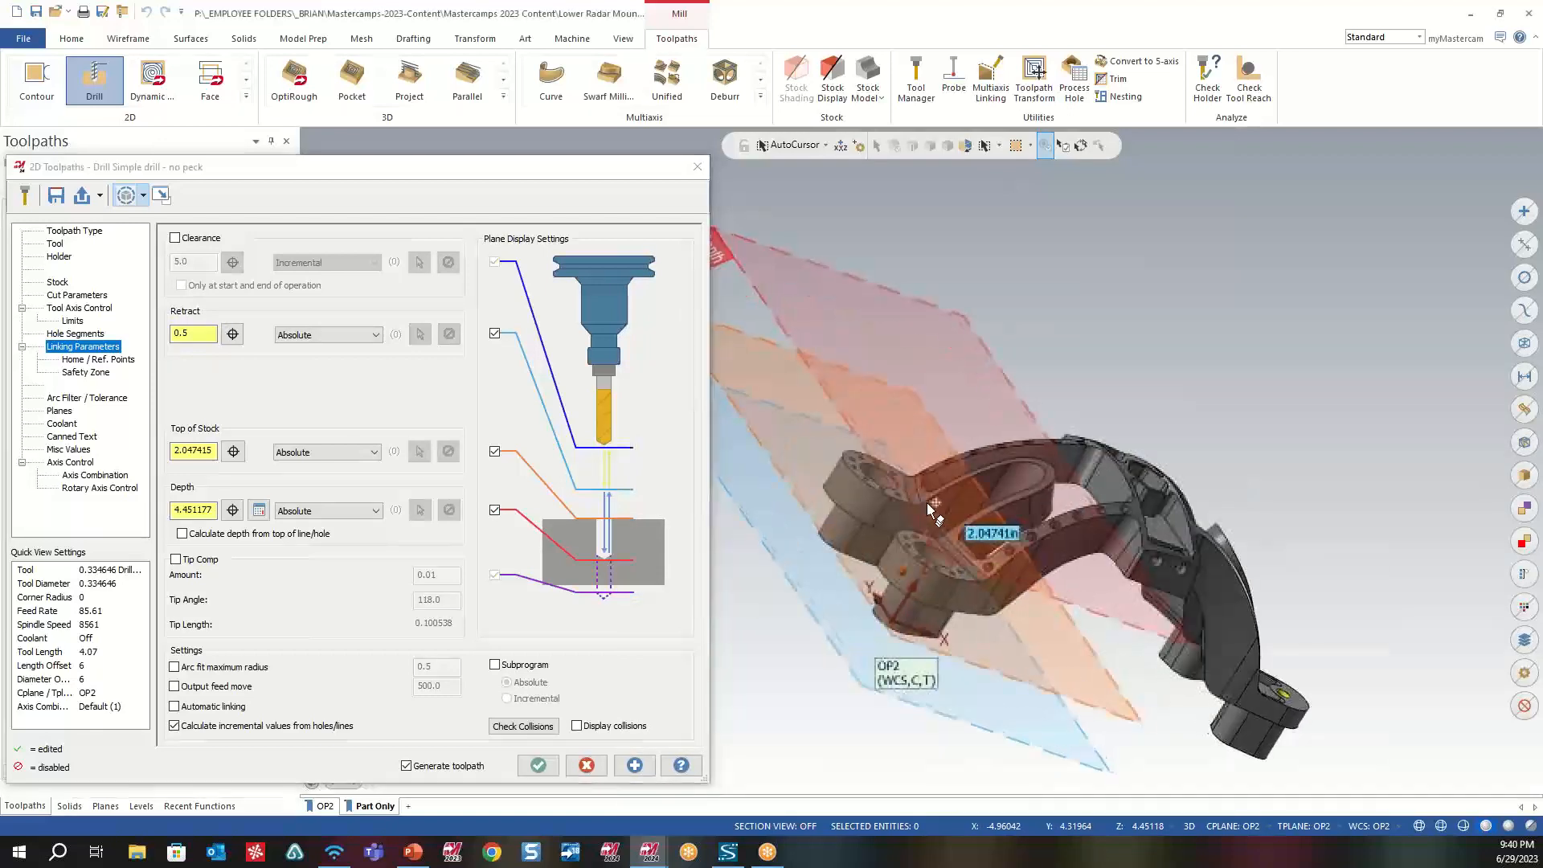
right_click(1057, 334)
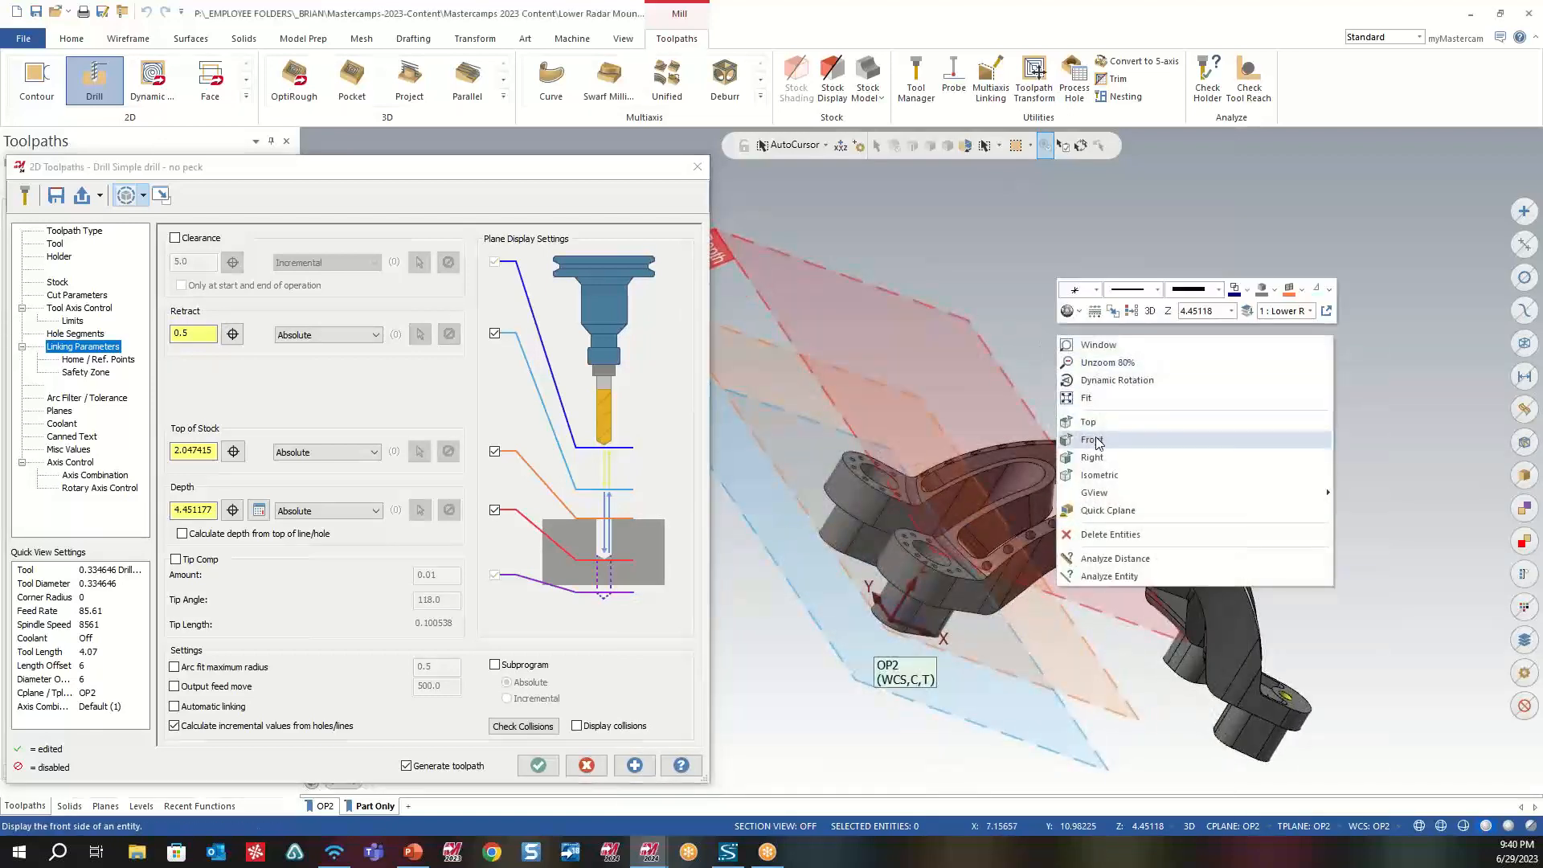
left_click(1092, 441)
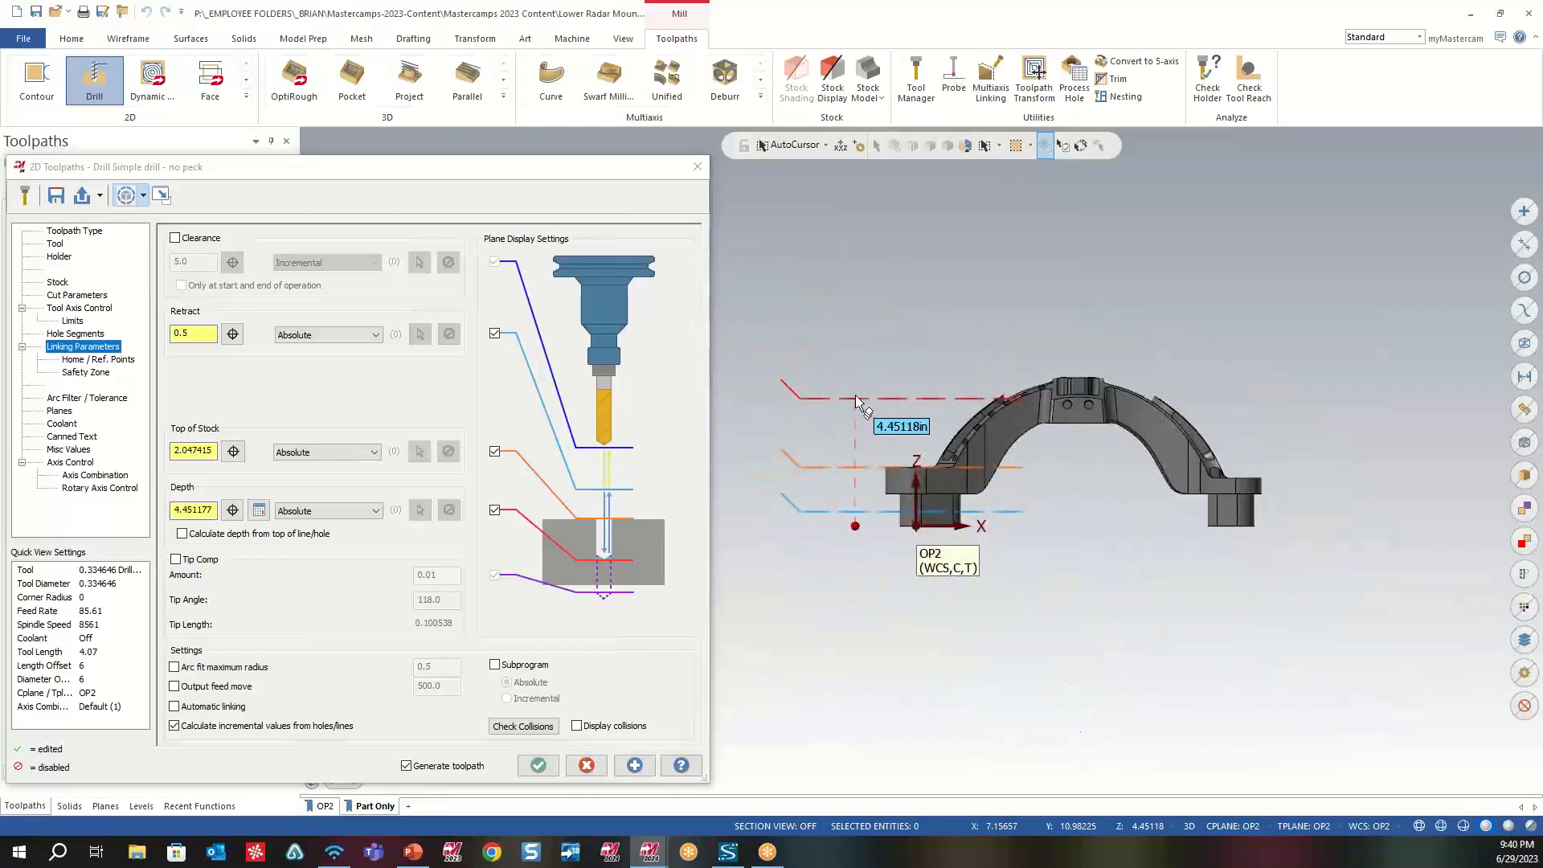
middle_click_drag(866, 396, 908, 418)
left_click_drag(883, 390, 833, 325)
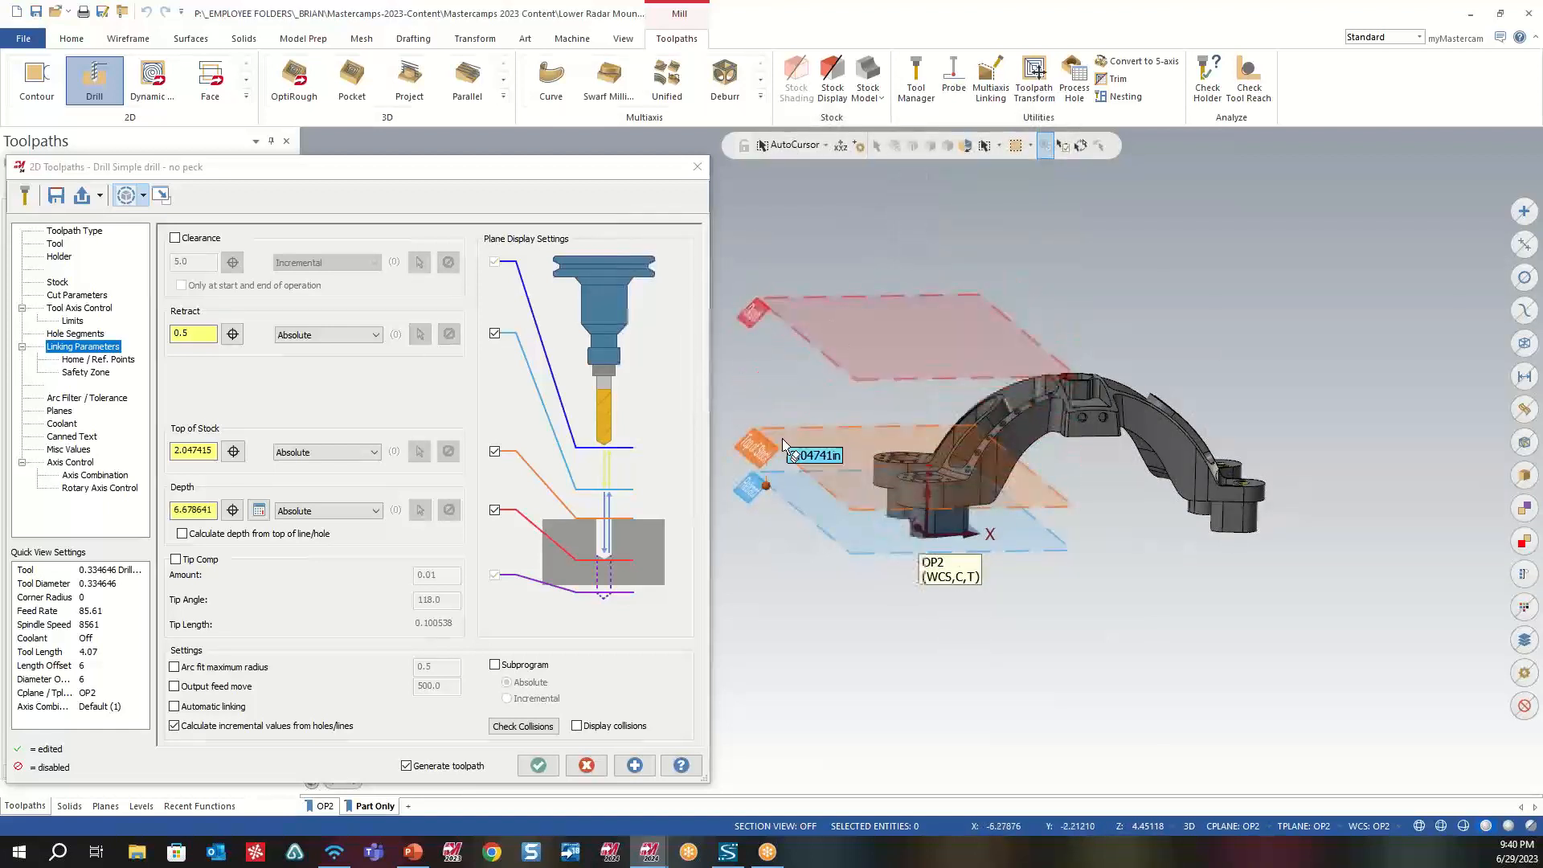
left_click_drag(809, 437, 817, 392)
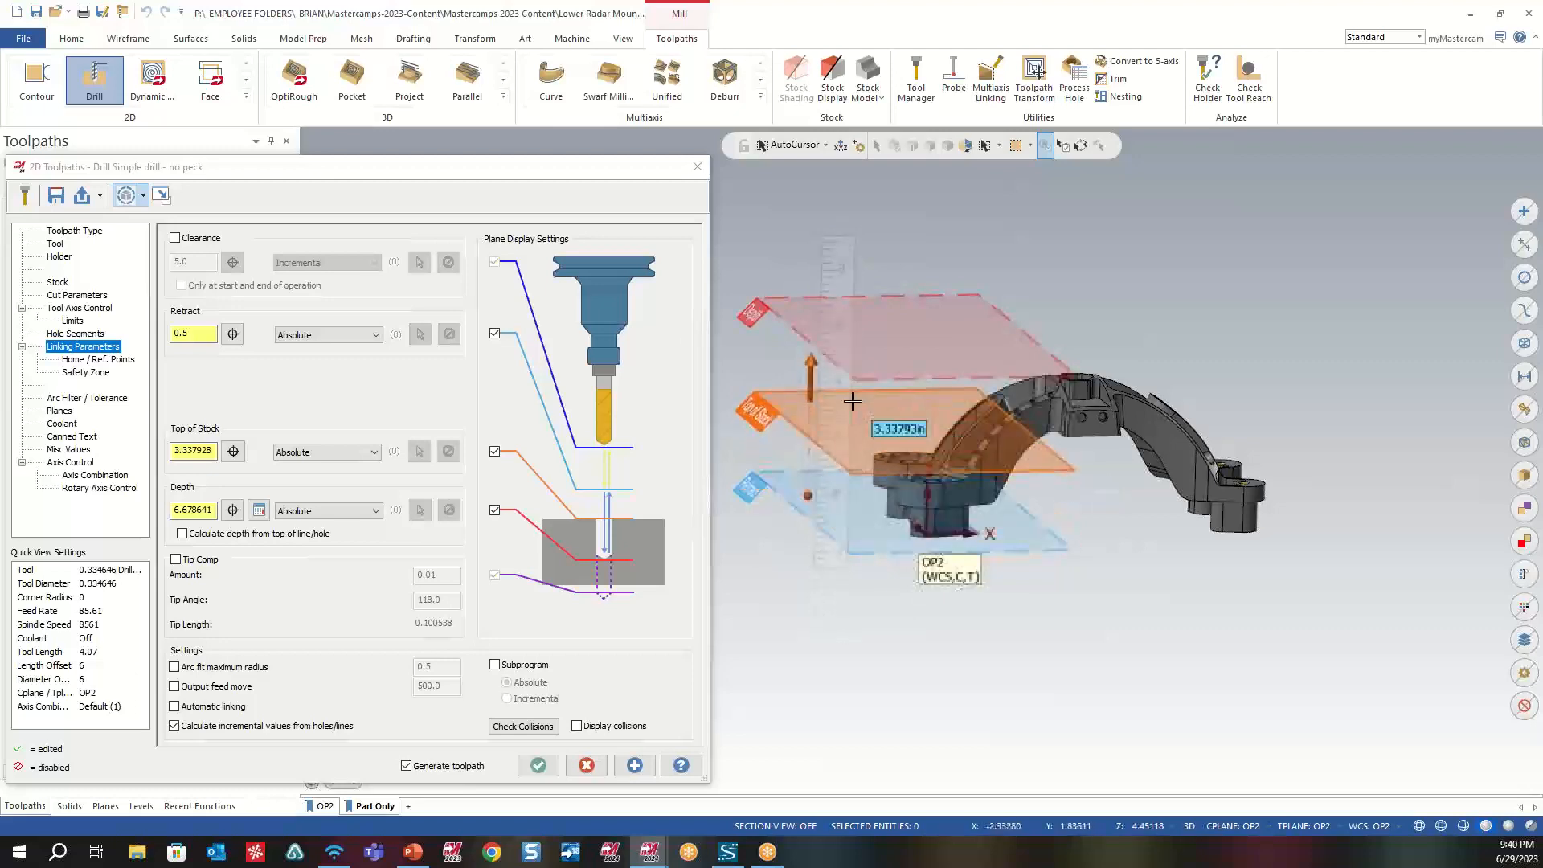
- Set the top of stock to 2.047415 by picking a hole on the farther lug's upper face
left_click(233, 452)
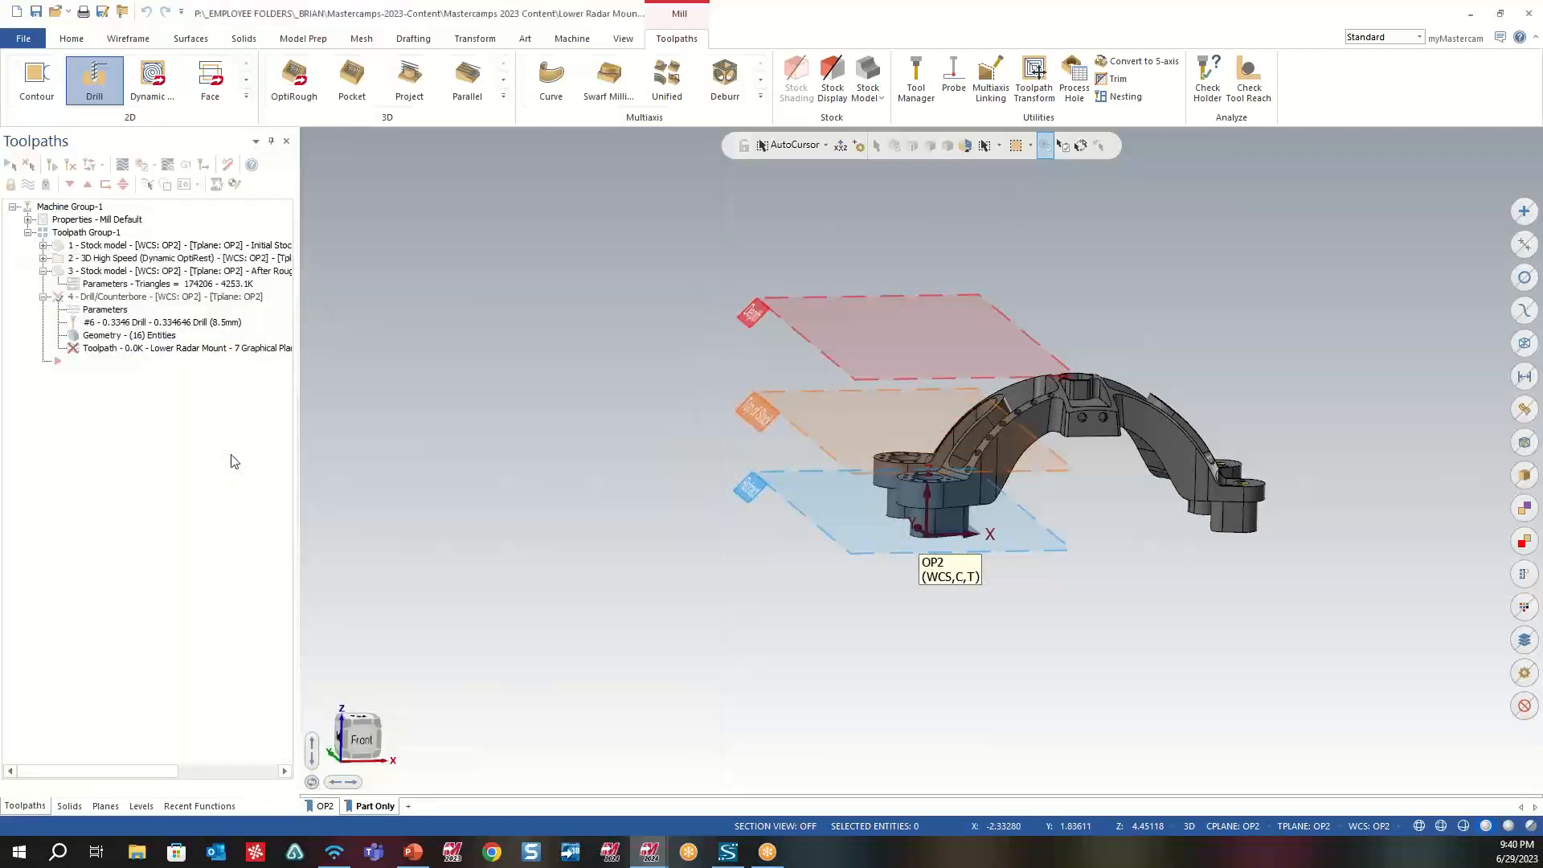
scroll(866, 476, "up", 2)
scroll(870, 476, "up", 2)
middle_click_drag(915, 459, 923, 480)
left_click(937, 440)
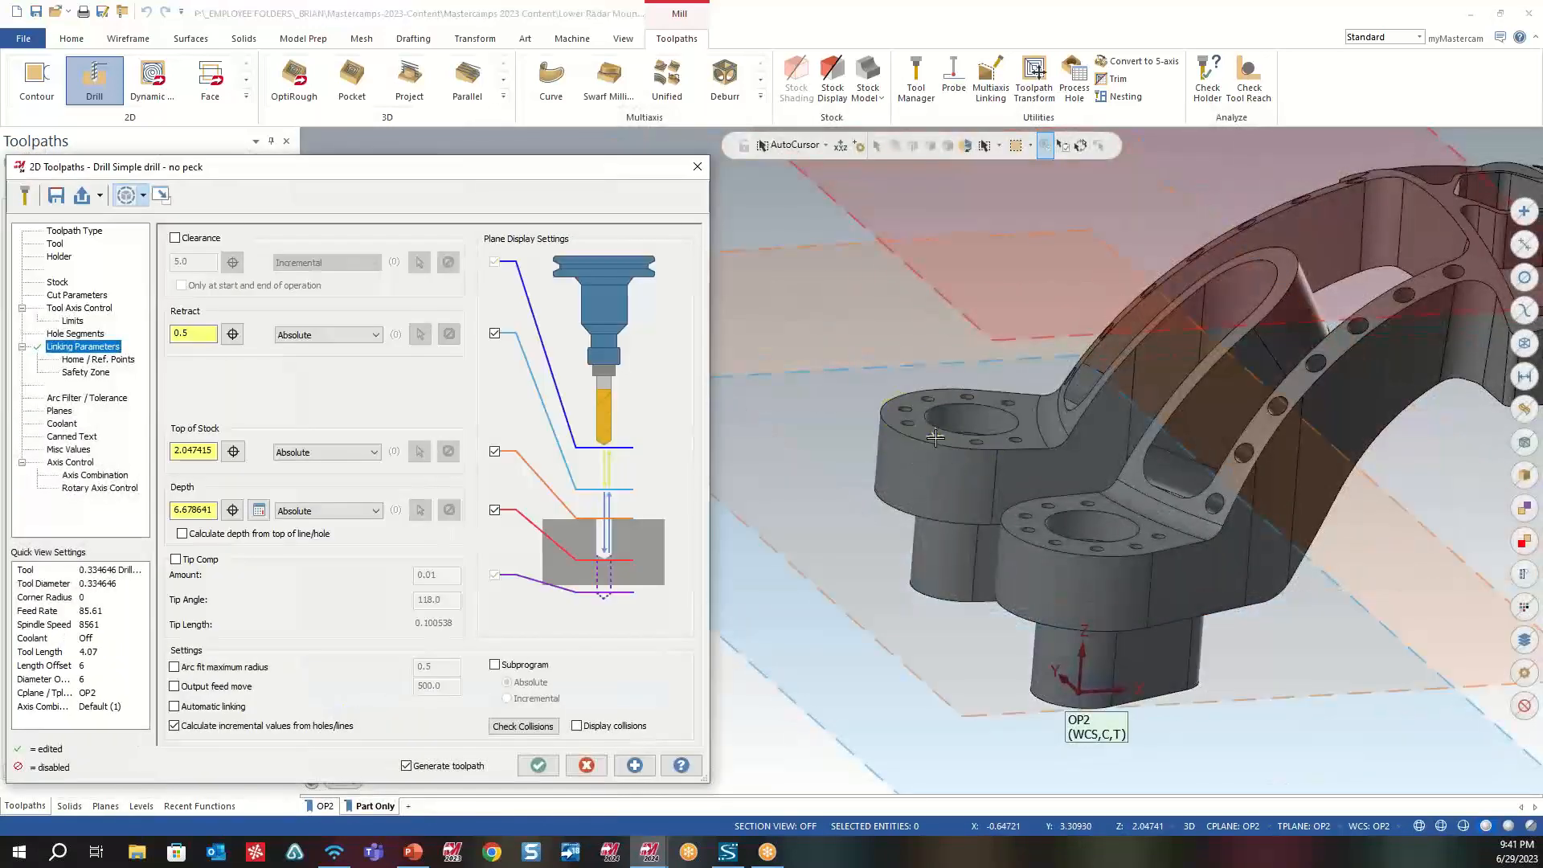
- Switch the depth mode back to Absolute and set the drilling depth to 7.0
scroll(352, 519, "down", 1)
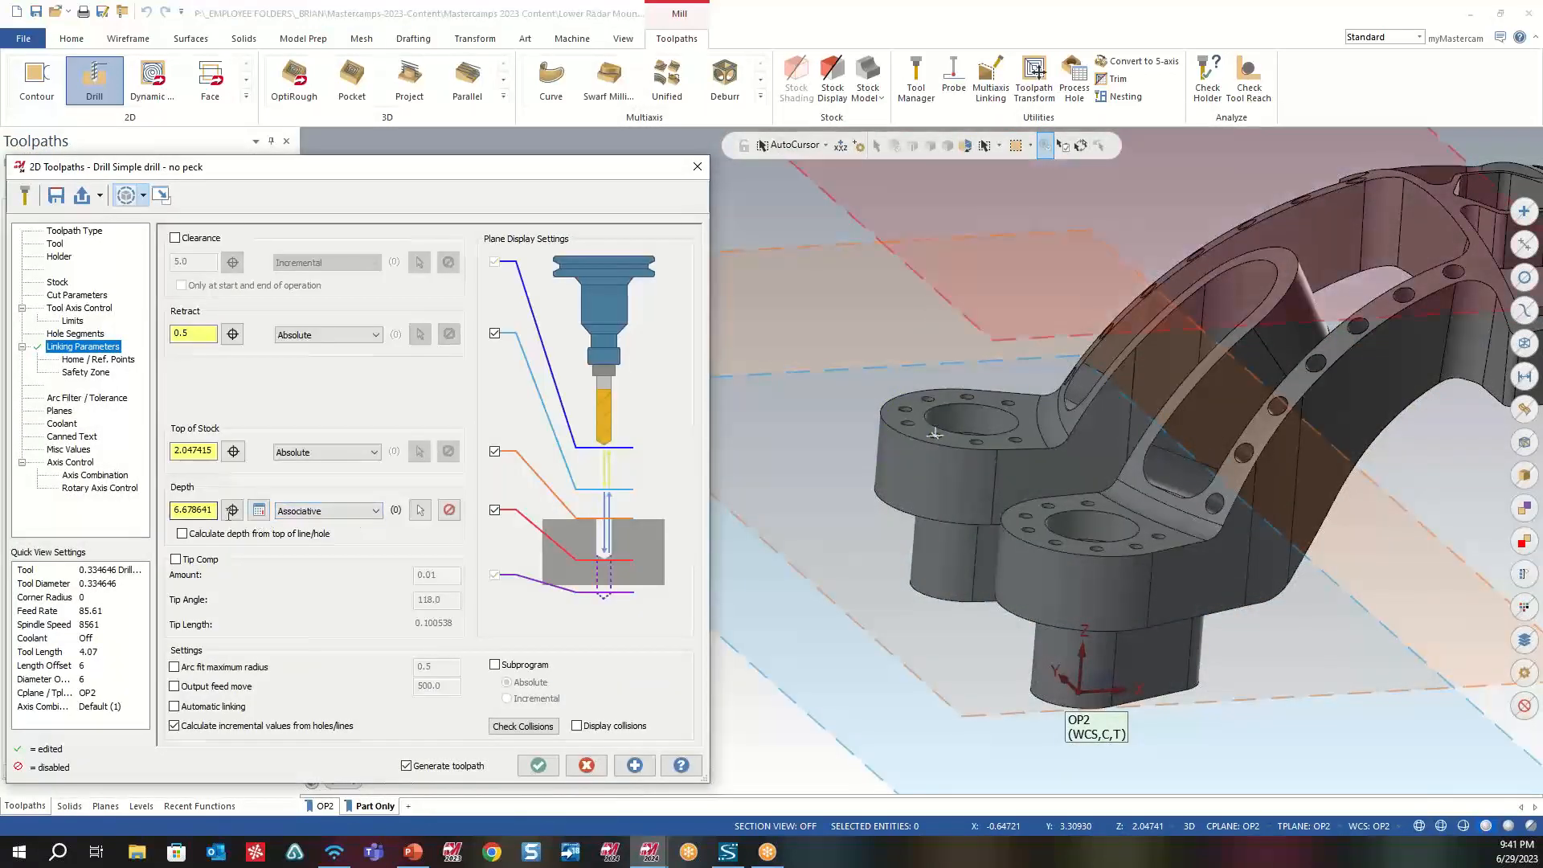
left_click(378, 516)
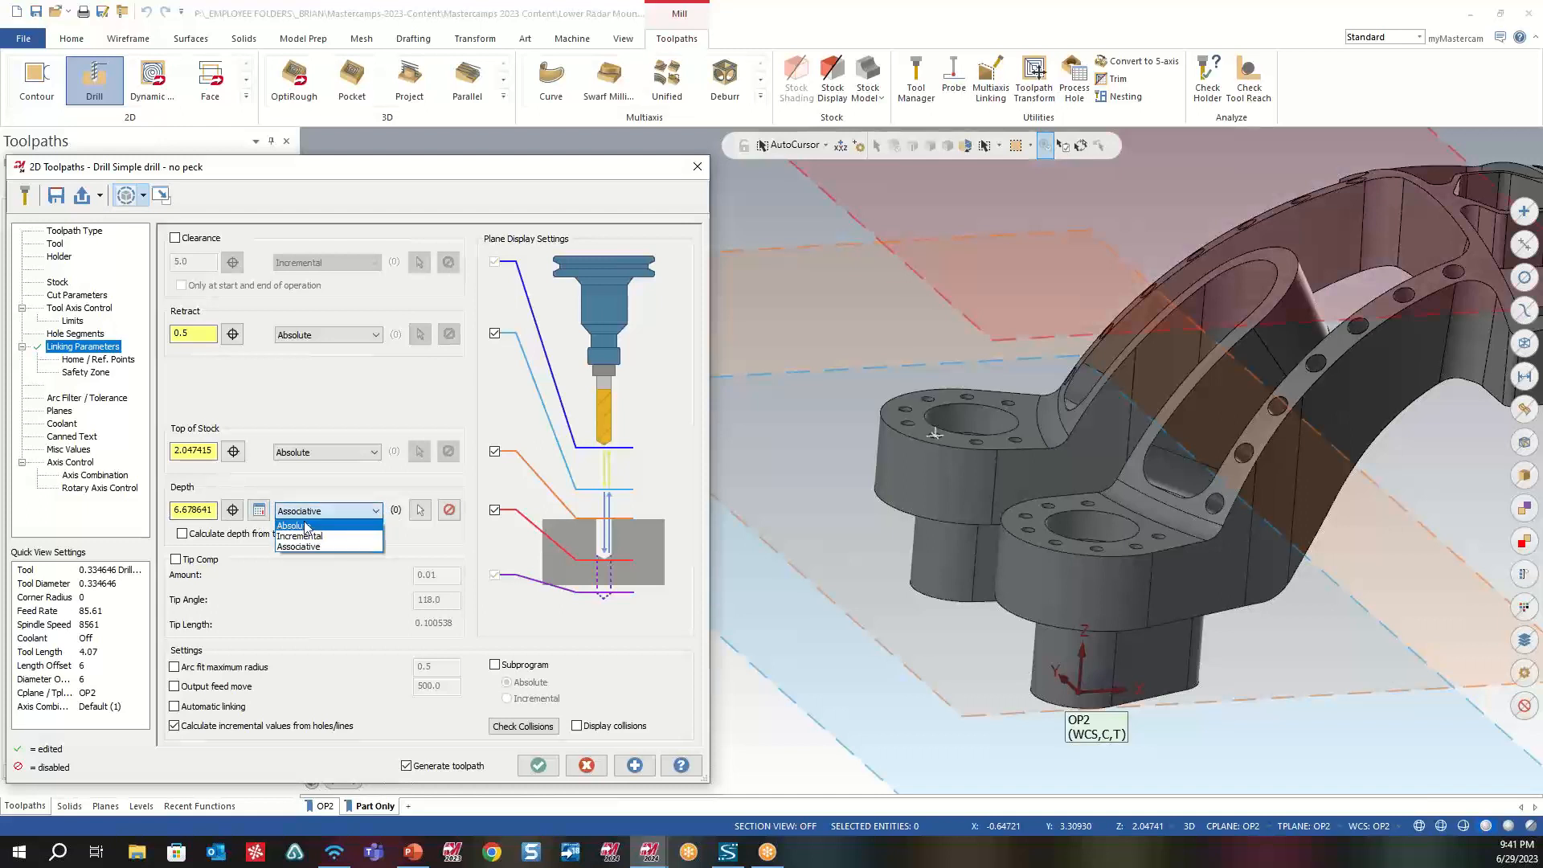
left_click(373, 526)
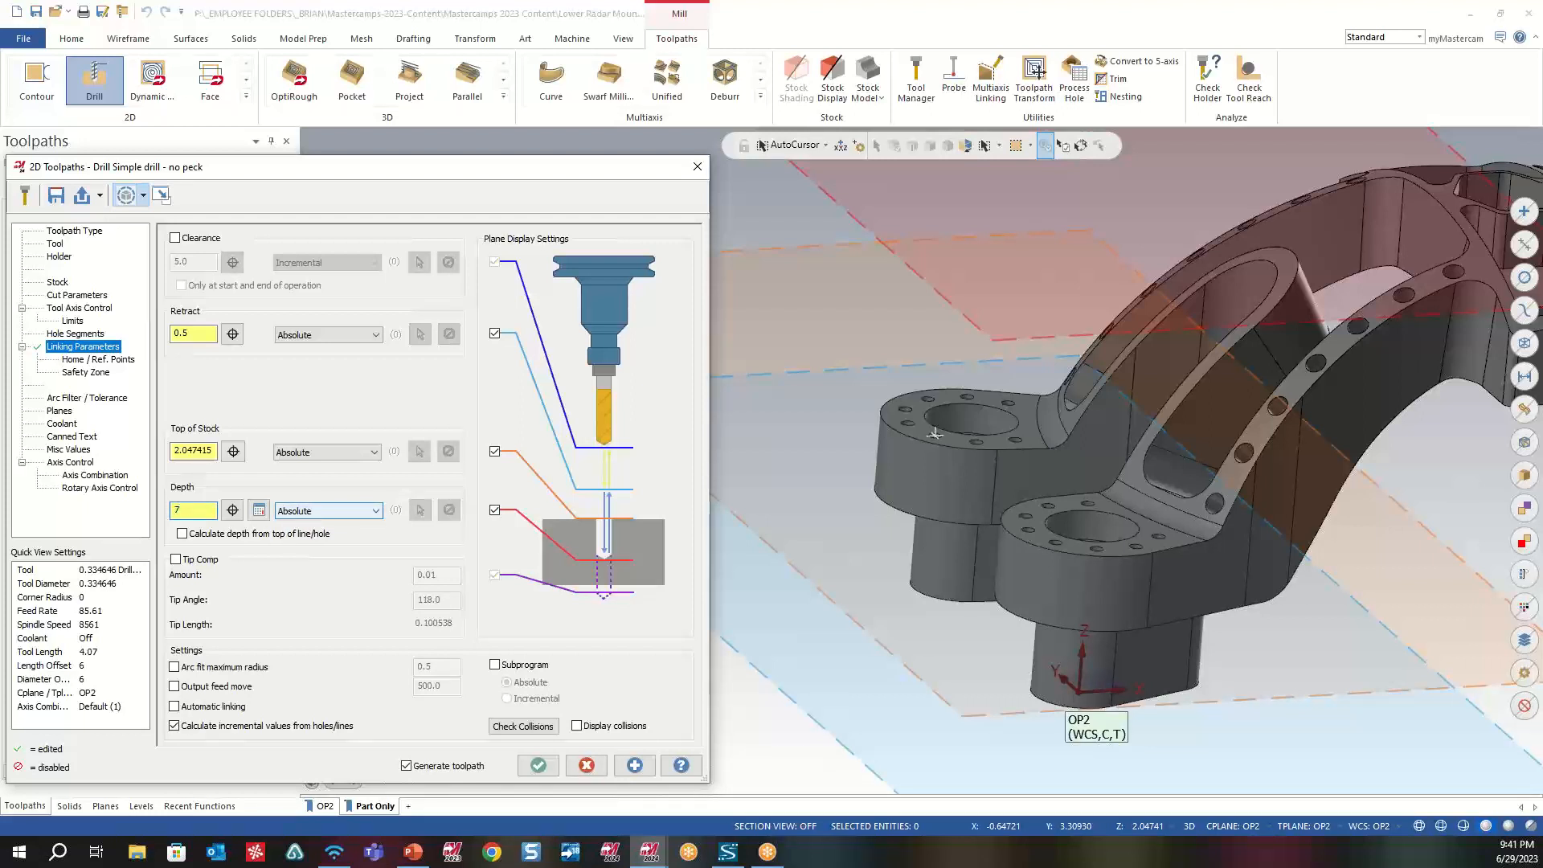
key("Return")
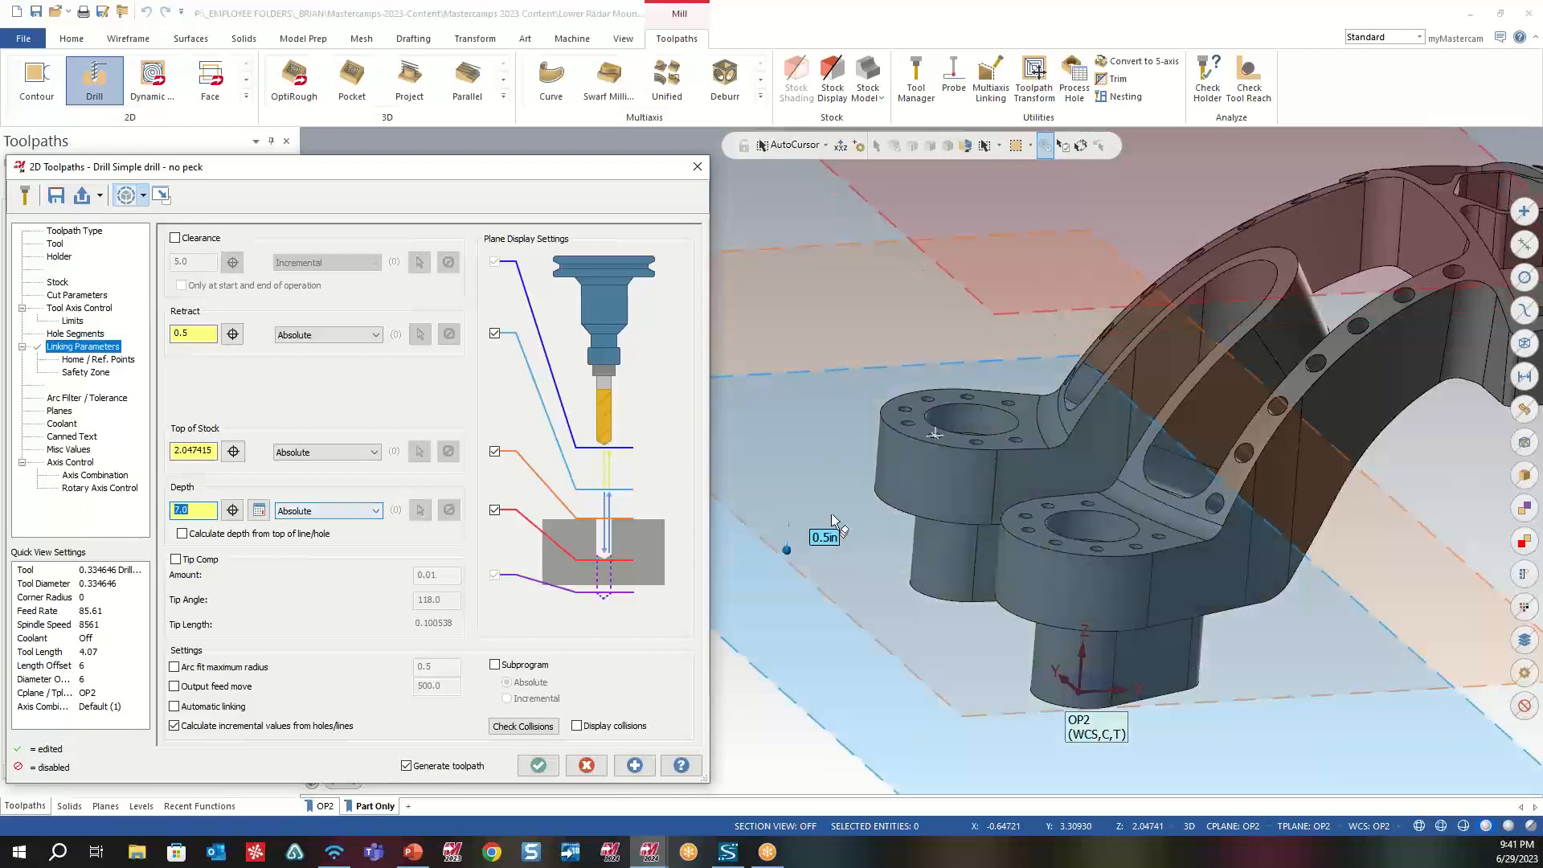
- Set the absolute depth to 0.0 by picking the hole in the bottom face of the farther lug's foot
middle_click_drag(831, 513, 1169, 464)
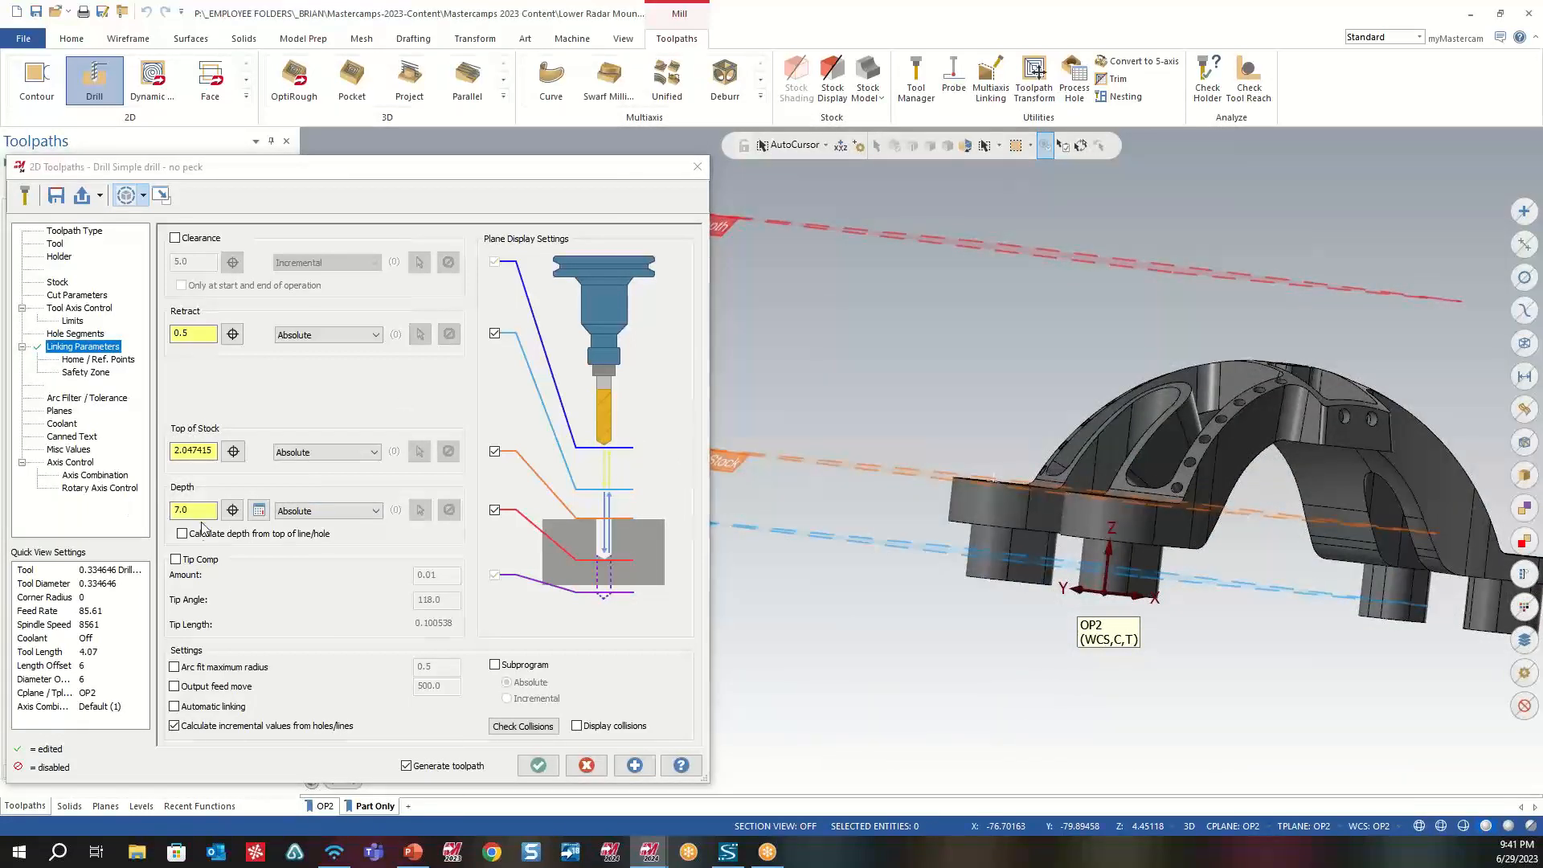
left_click(236, 519)
scroll(859, 623, "up", 3)
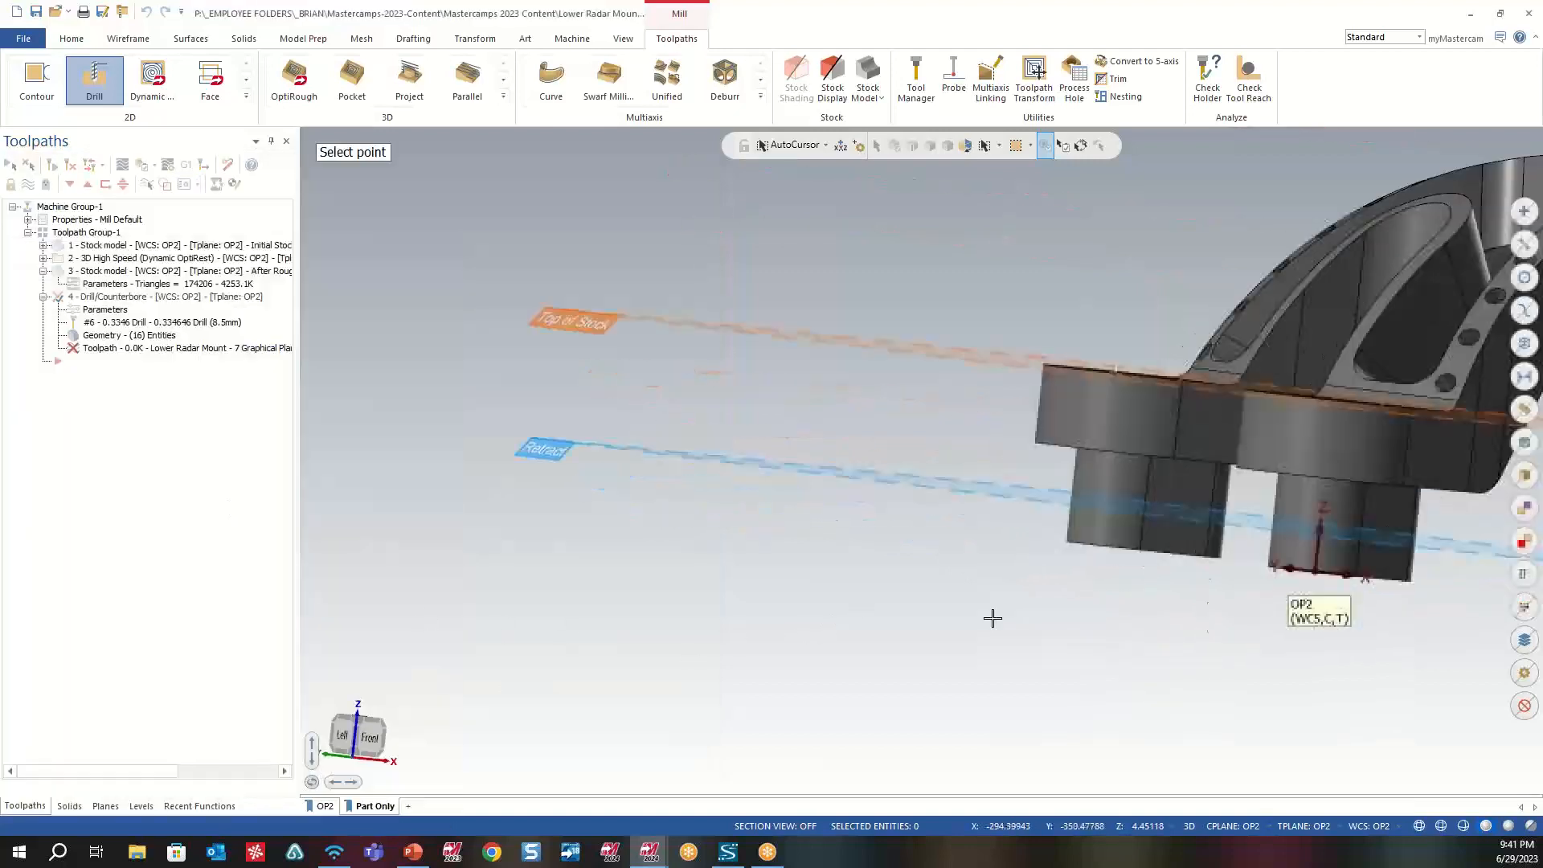
middle_click_drag(992, 620, 1039, 564)
left_click(1164, 468)
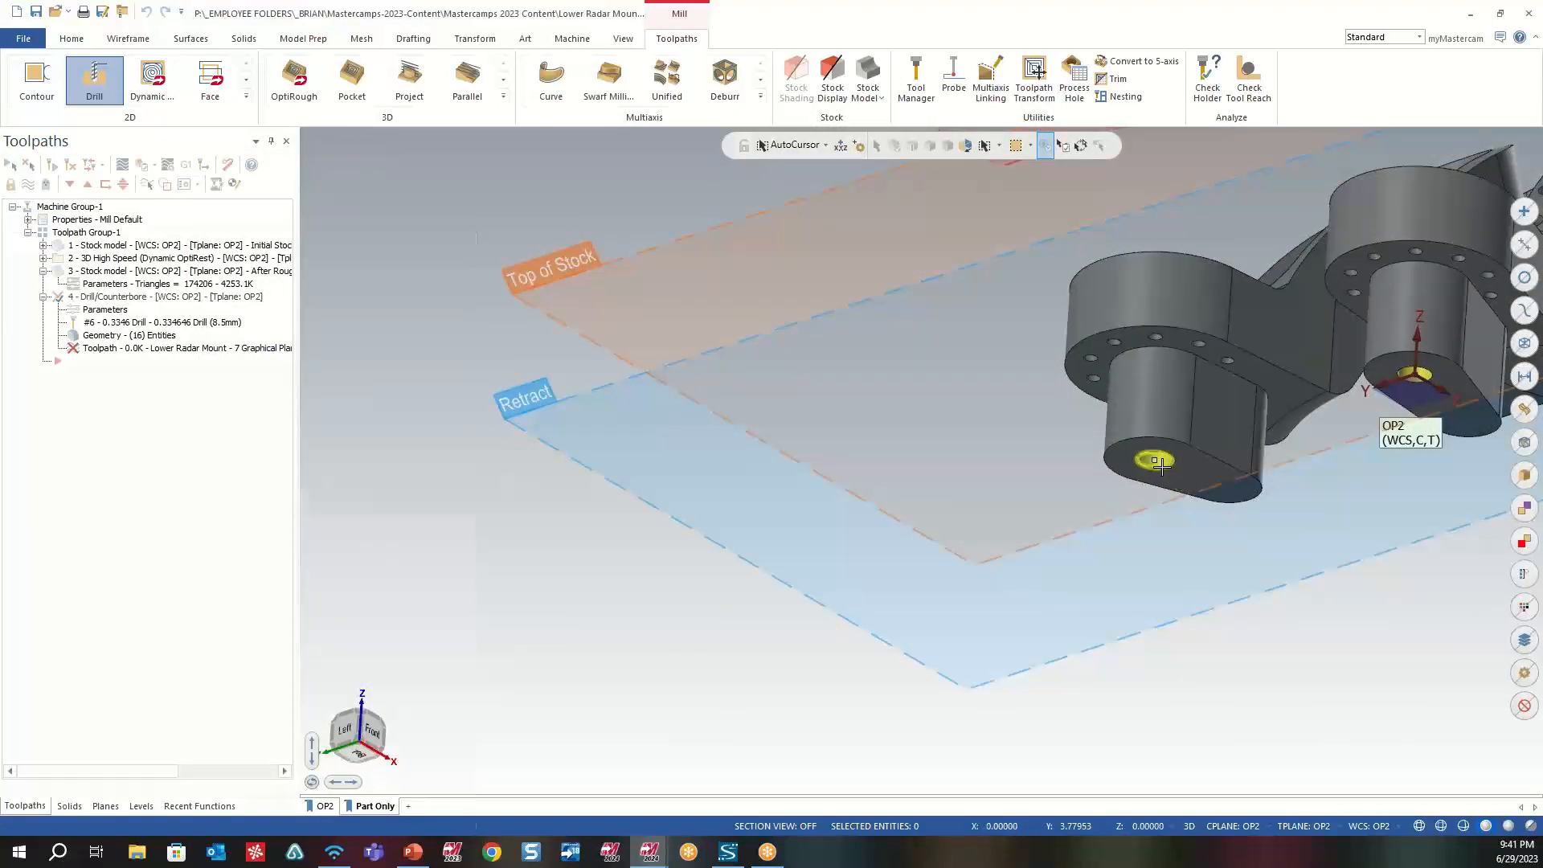
mouse_move(1165, 468)
middle_mouse_down()
mouse_move(1146, 490)
mouse_move(1137, 475)
mouse_move(1153, 481)
middle_mouse_up()
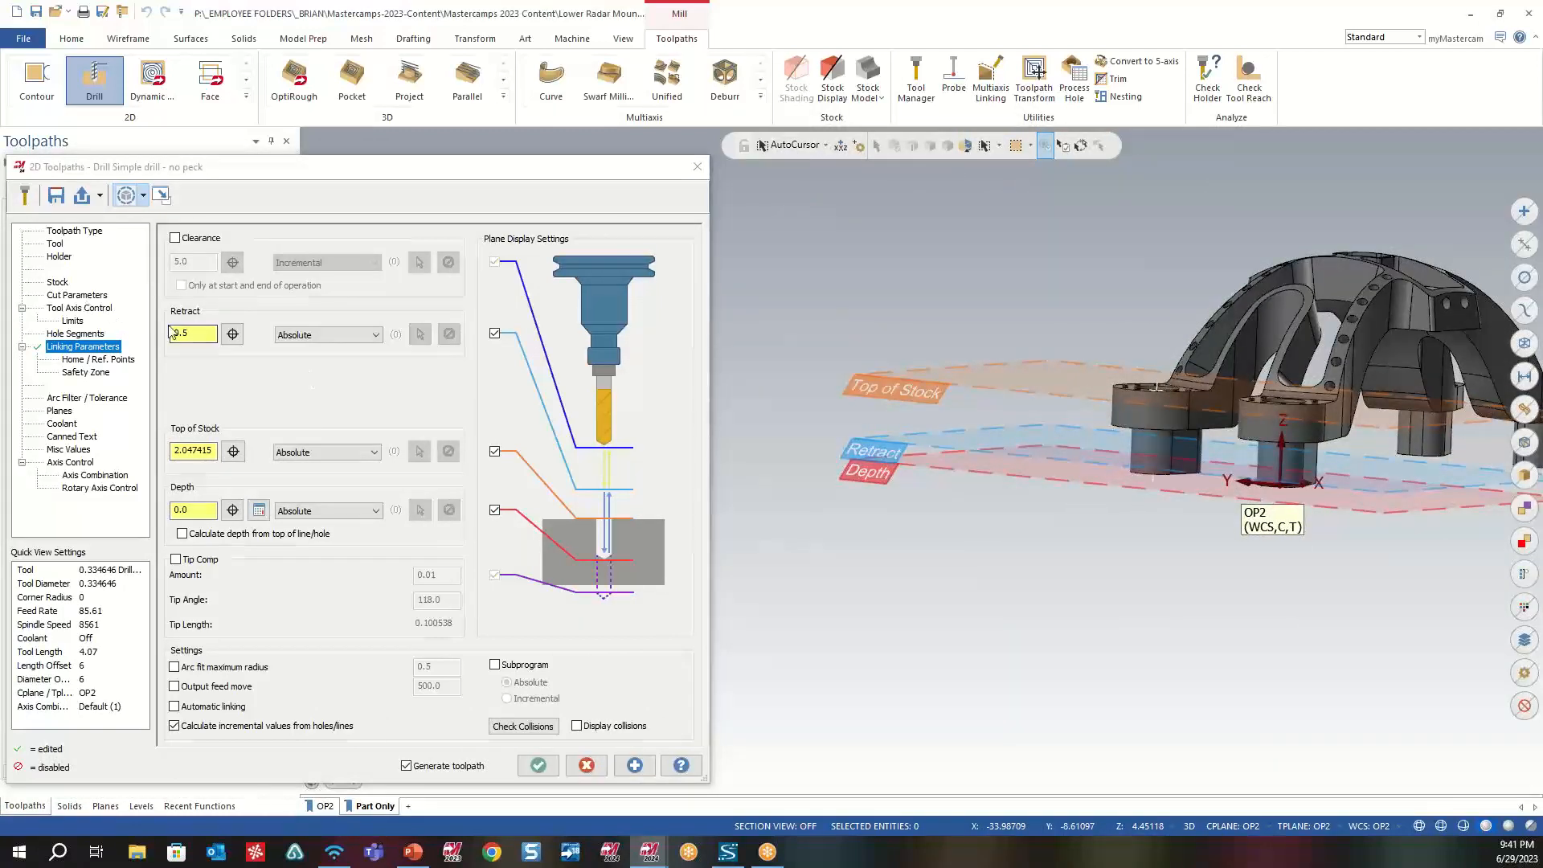
- Set the absolute depth to 1.125 by picking a hole on the underside of the farther lug's flange
left_click(340, 333)
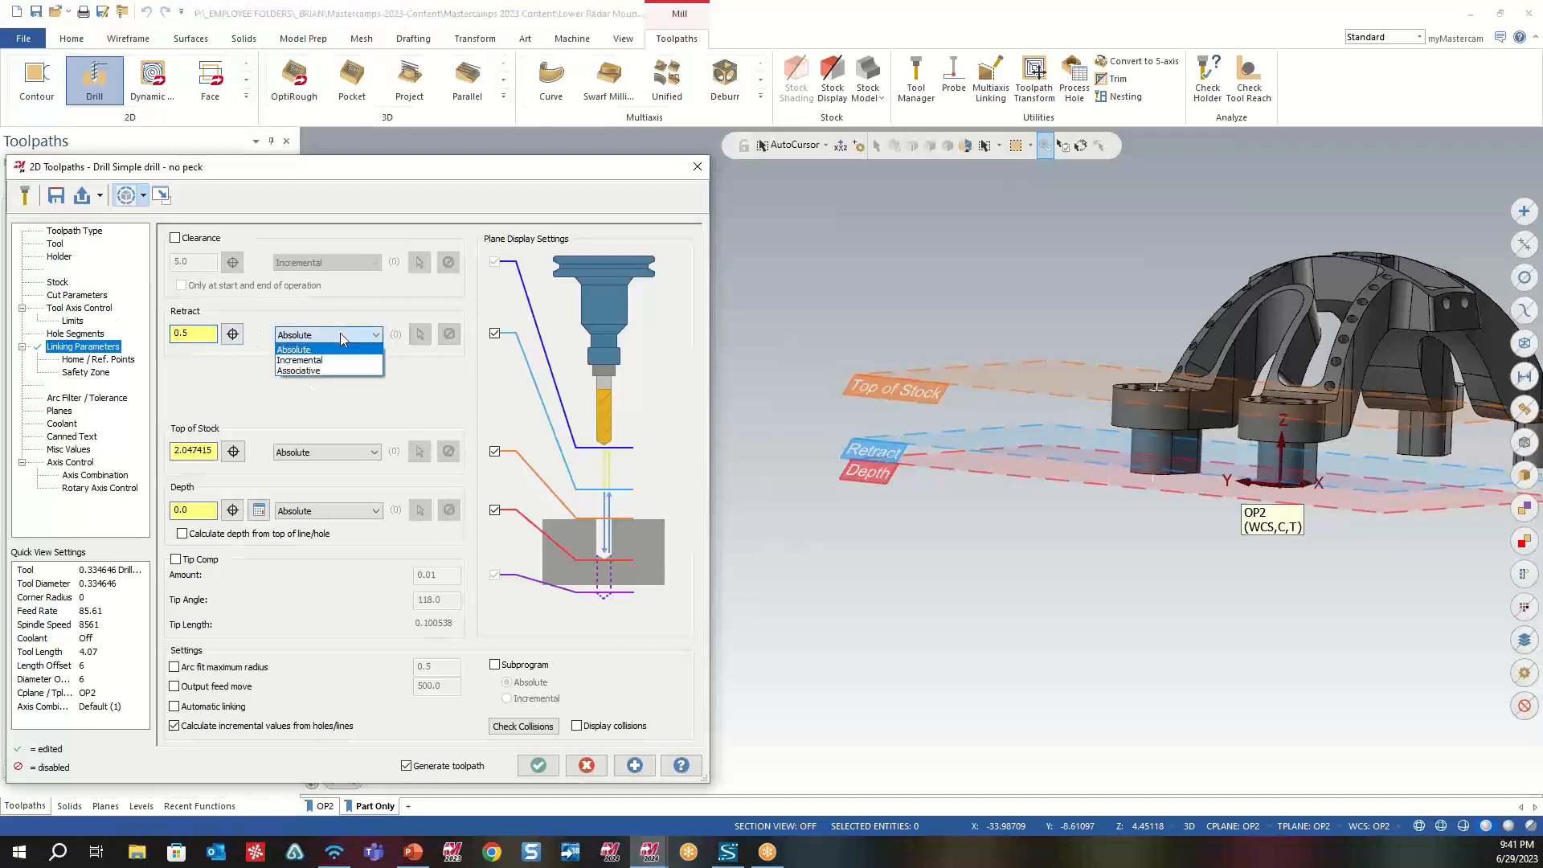
left_click(336, 464)
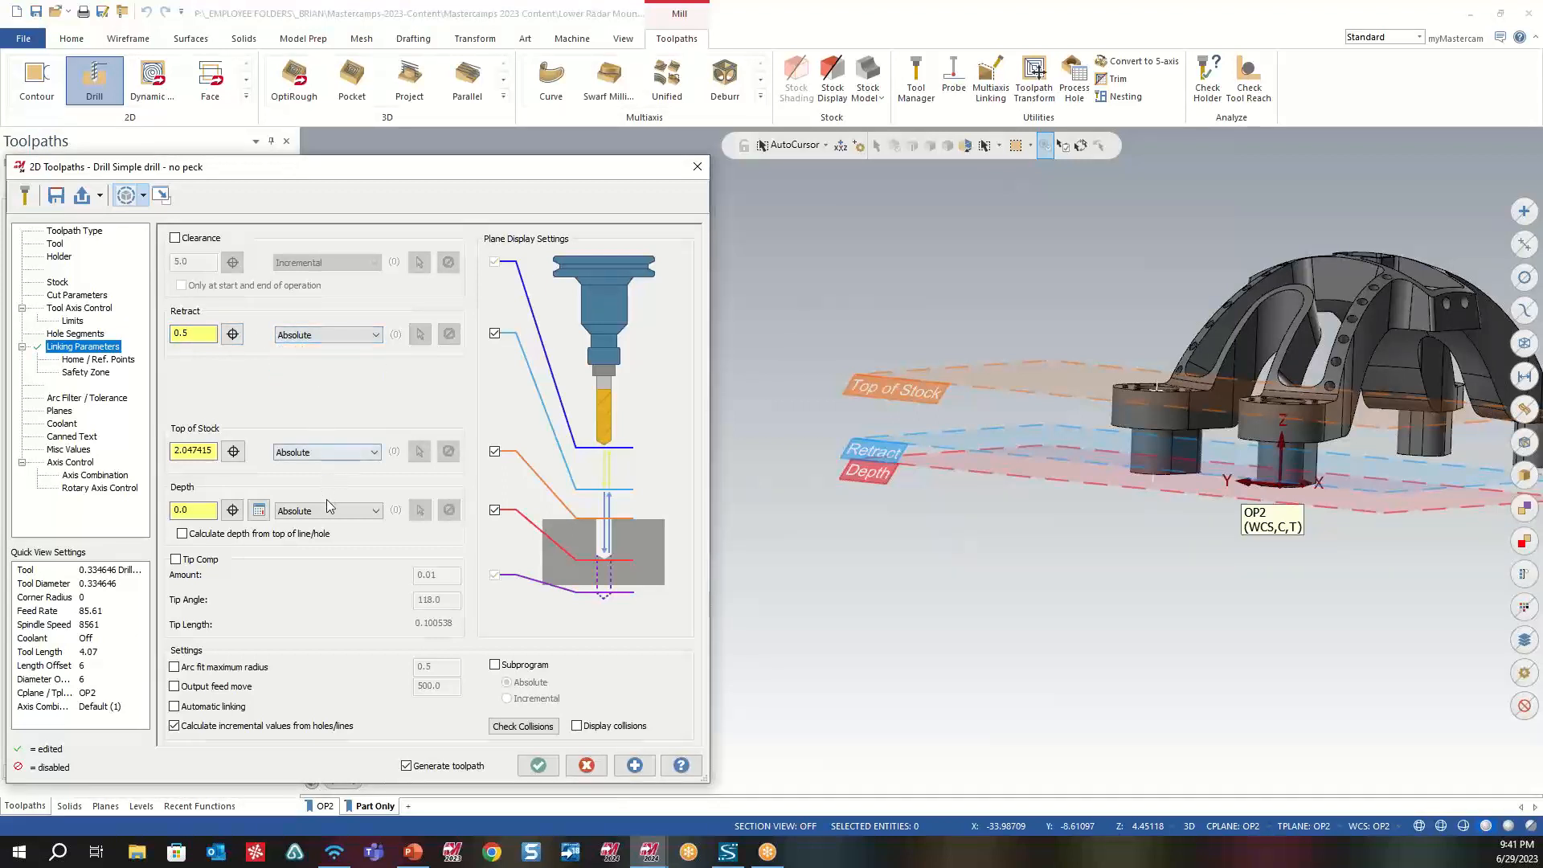
left_click(332, 510)
left_click(195, 509)
left_click(232, 510)
scroll(957, 425, "up", 2)
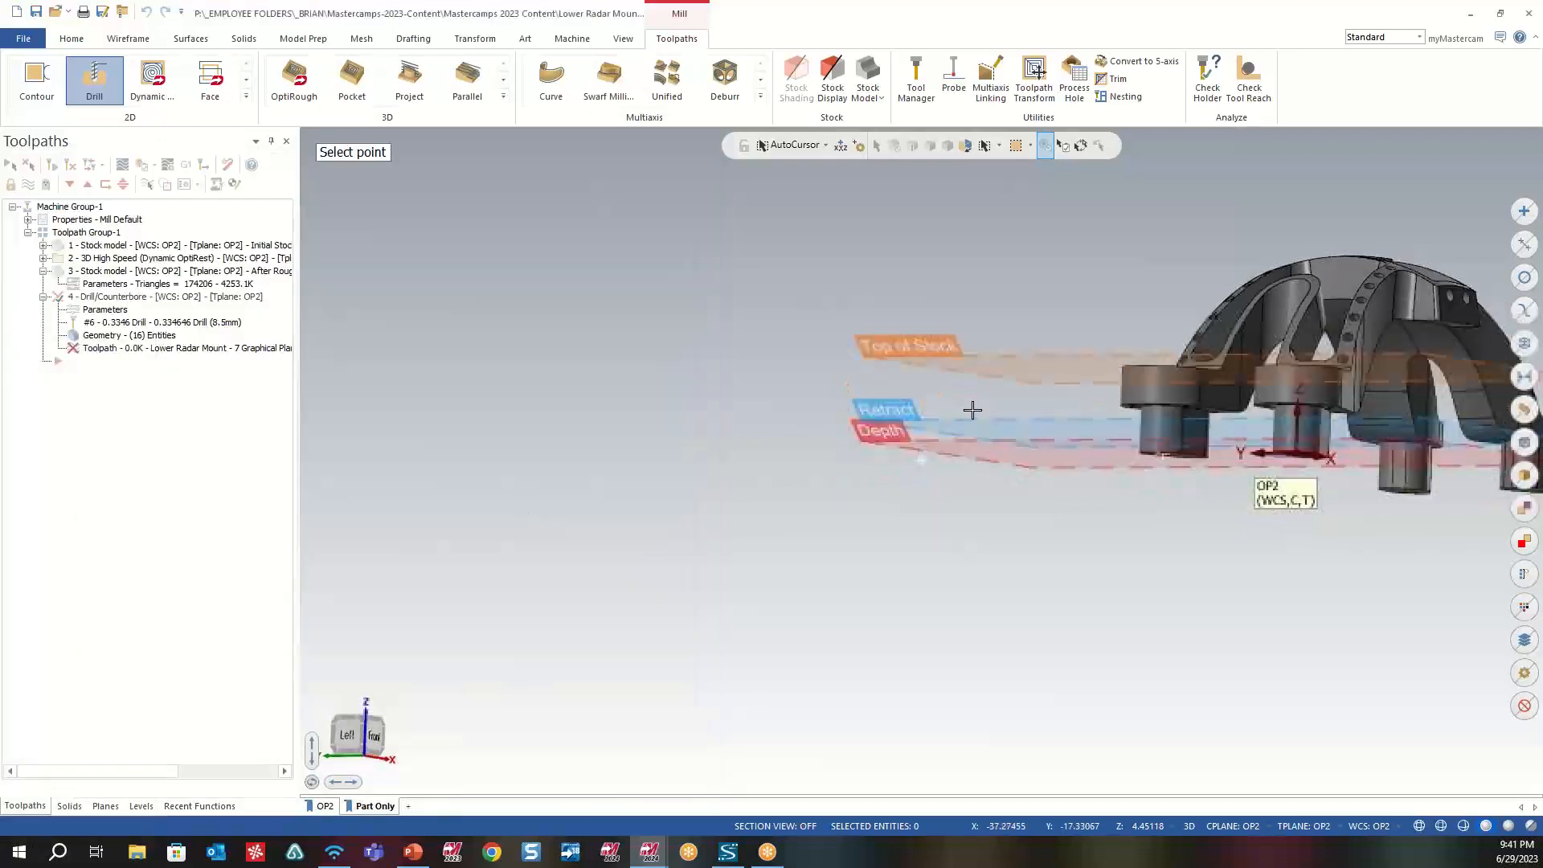
scroll(1197, 373, "up", 3)
middle_click_drag(1197, 373, 1172, 445)
left_click(1171, 446)
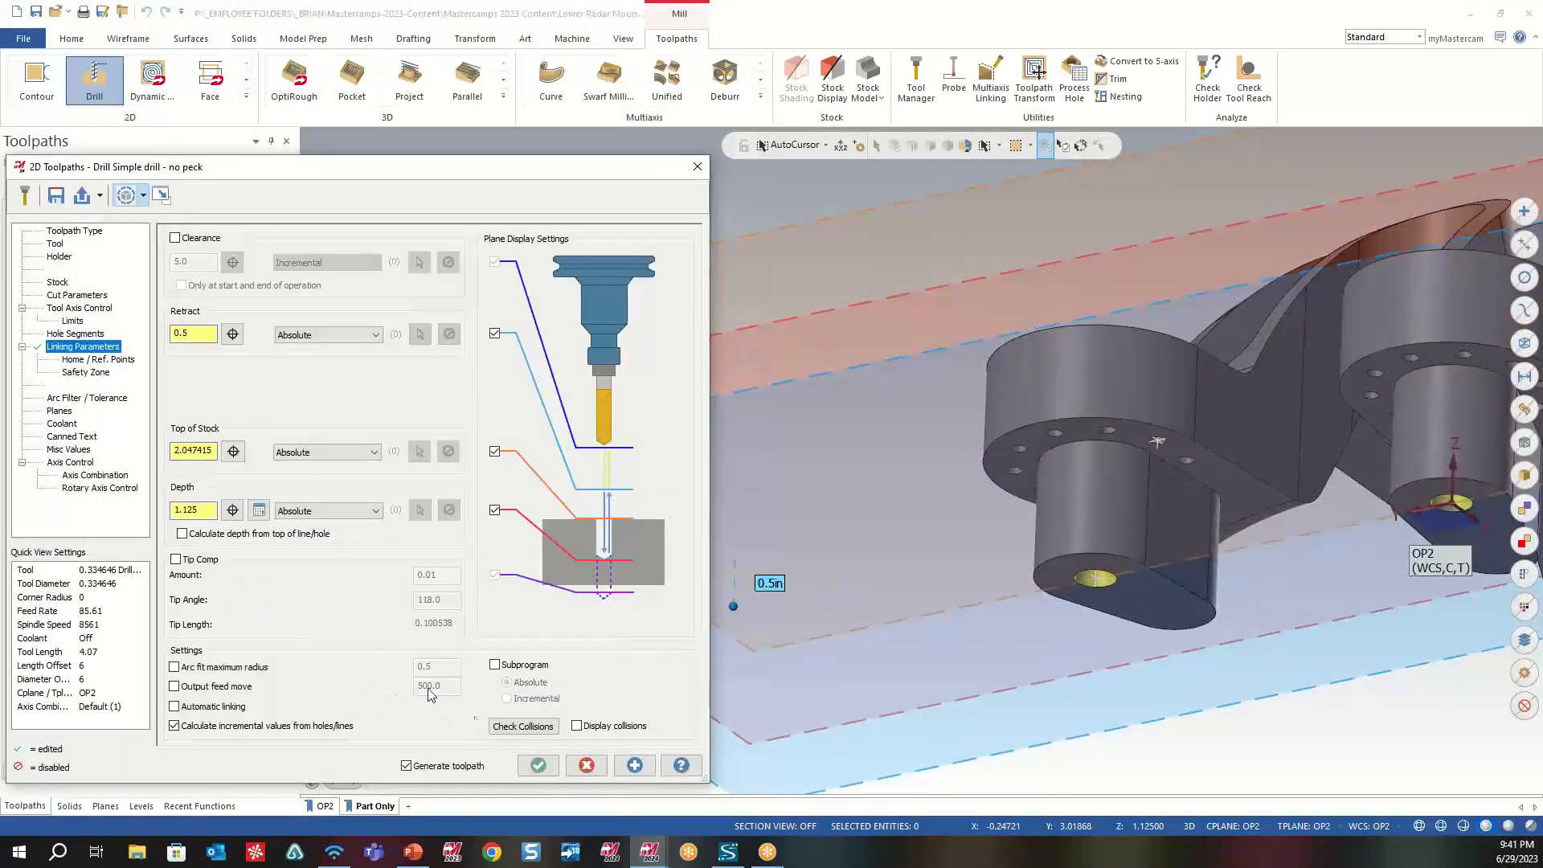
- Raise the Retract plane graphically from below the Depth plane to about 6.67, above the top of the arch
middle_click_drag(978, 542, 990, 574)
scroll(983, 561, "down", 5)
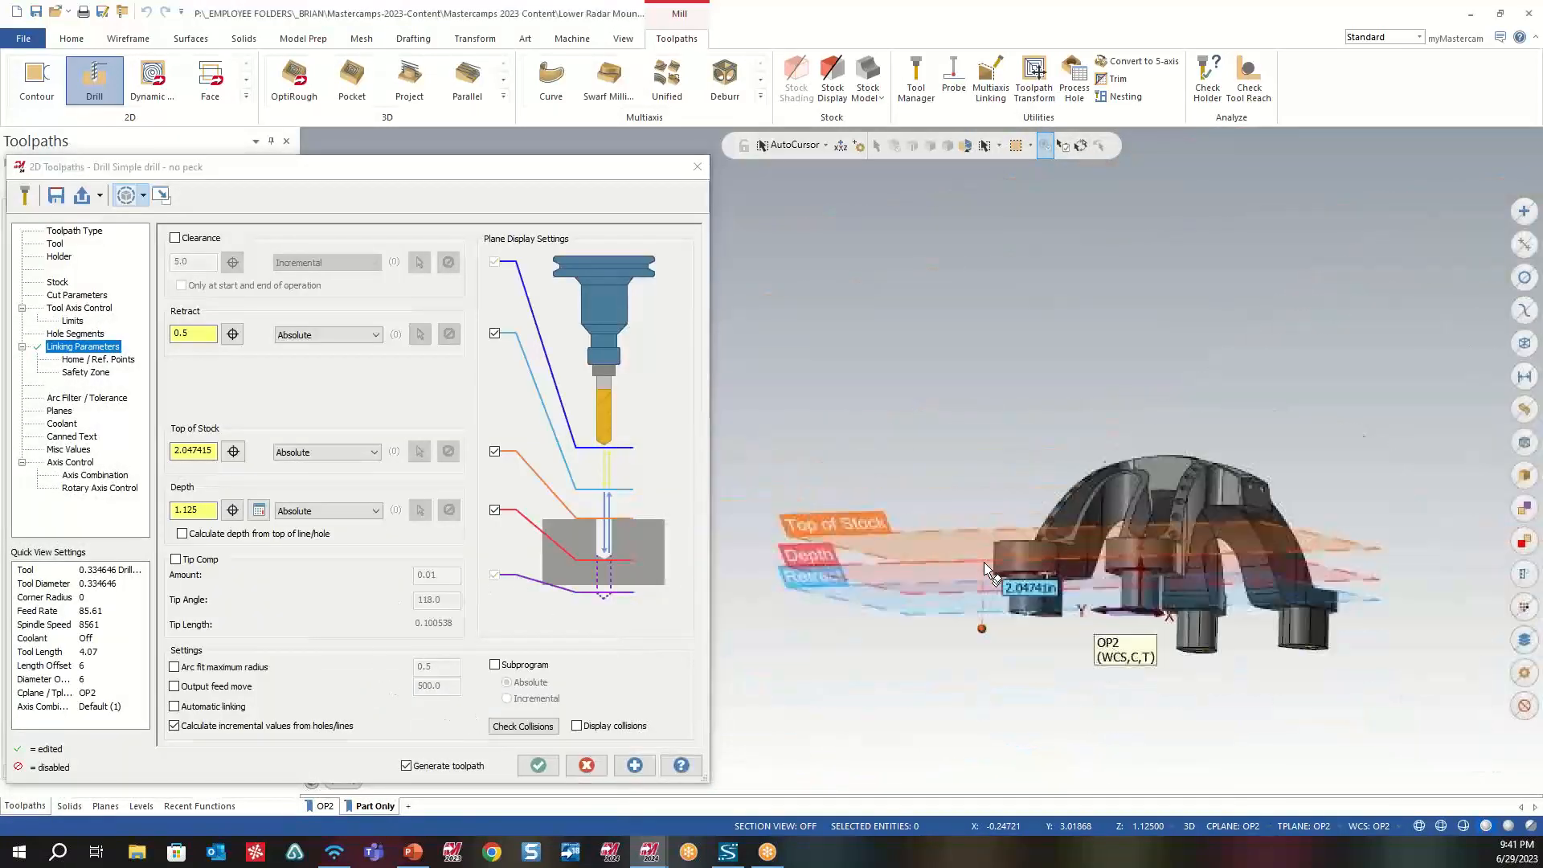
middle_click_drag(1056, 613, 986, 606)
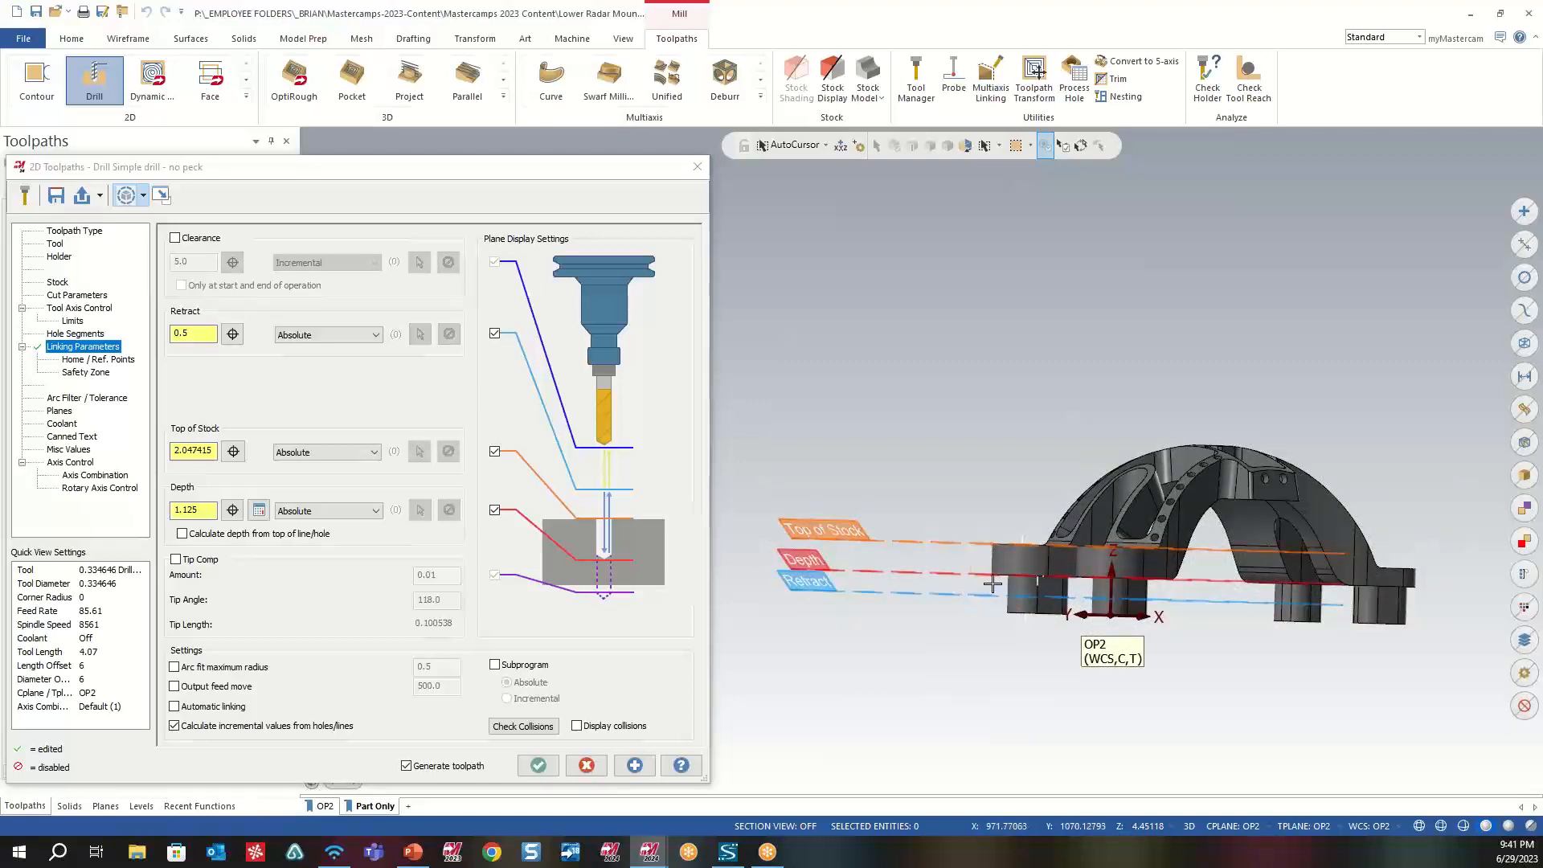
scroll(1004, 605, "up", 6)
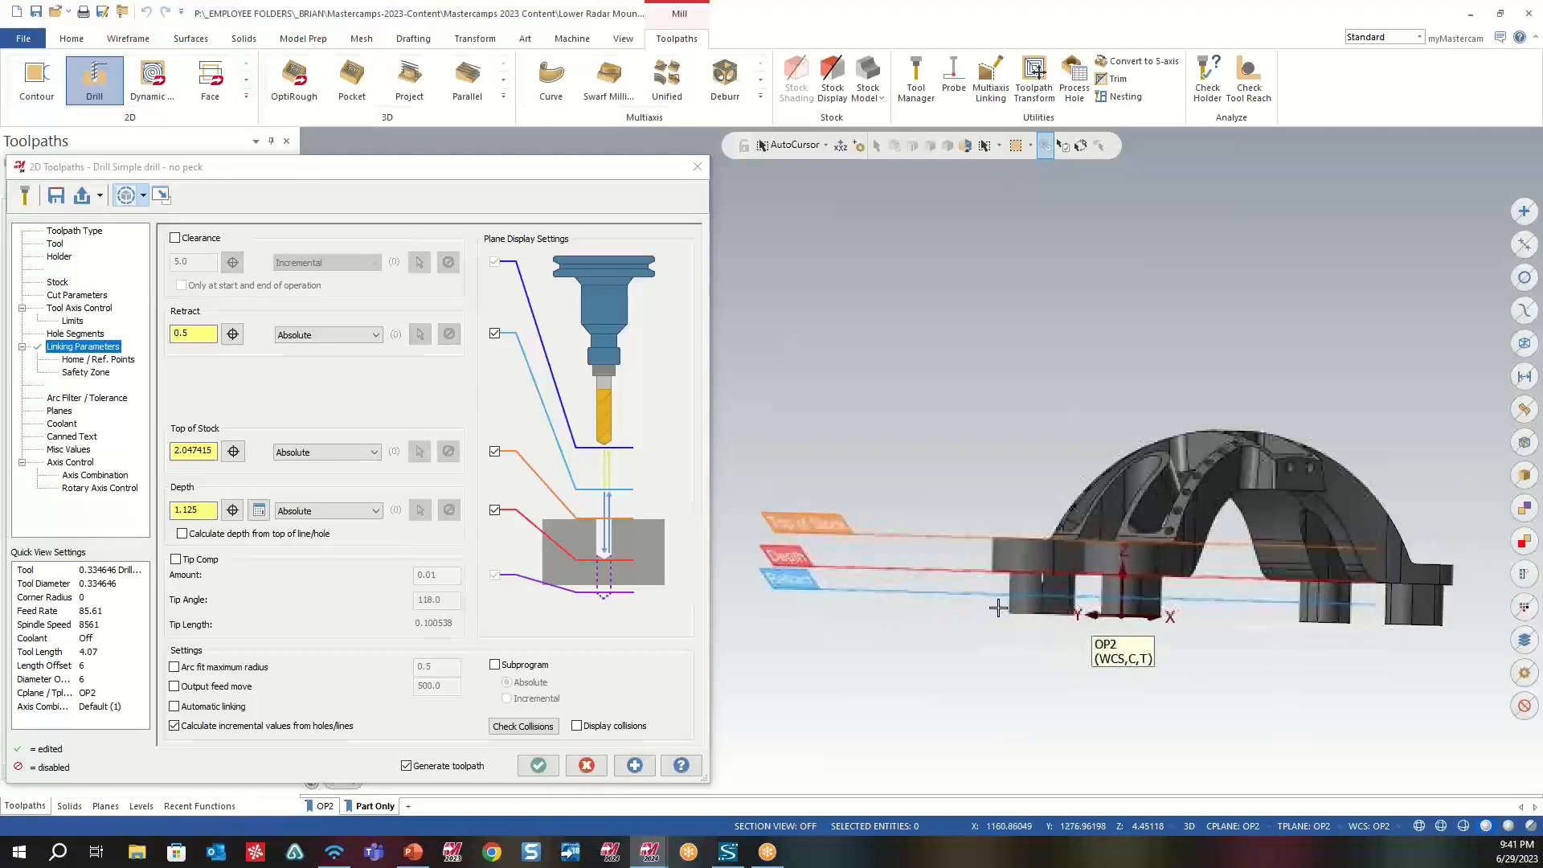
scroll(1021, 635, "down", 5)
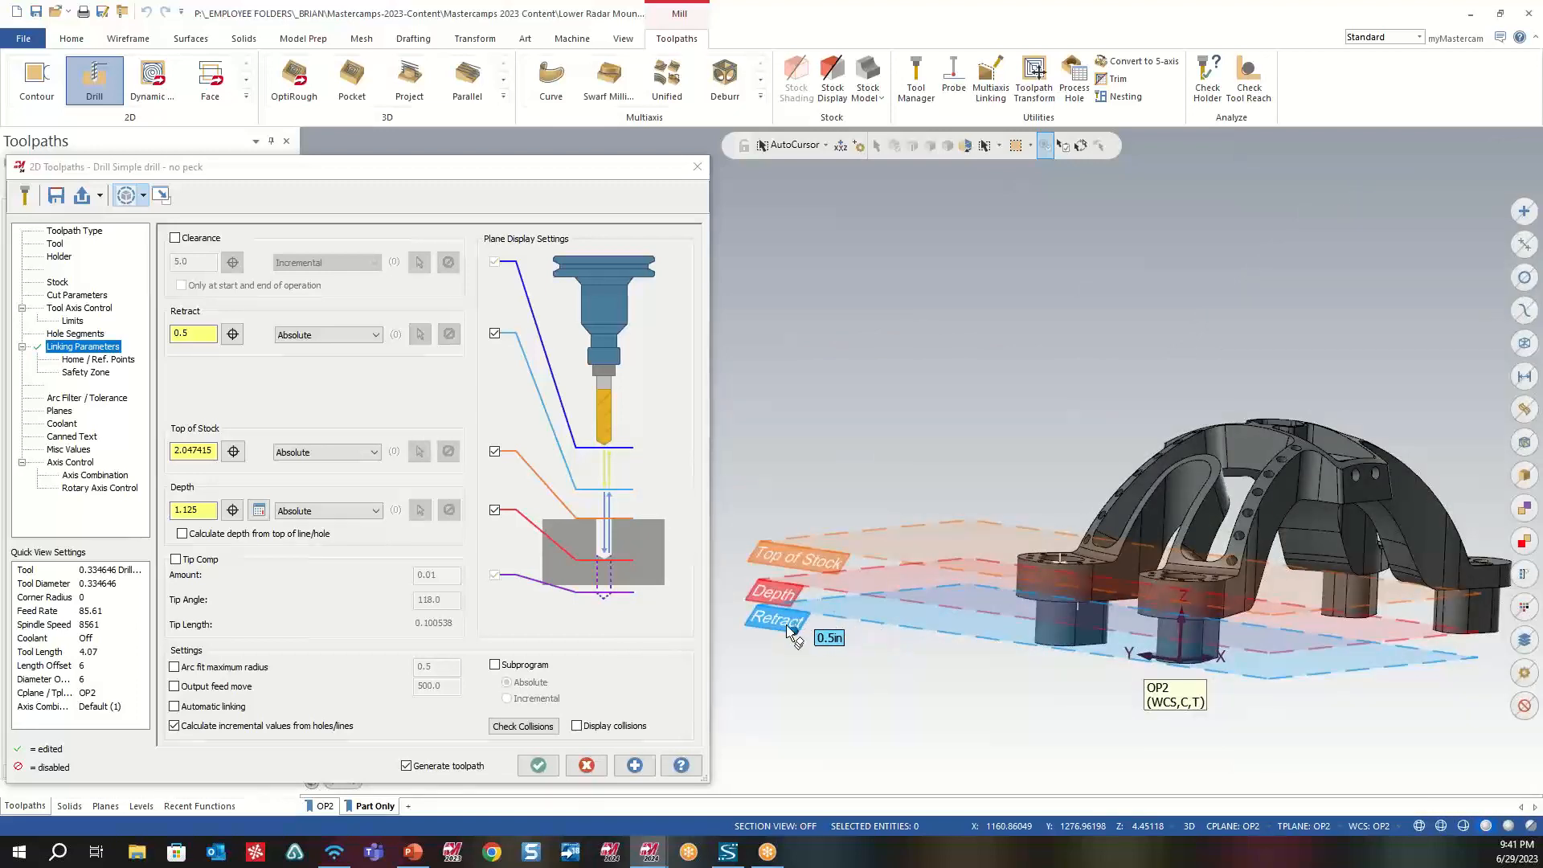
left_click_drag(795, 628, 991, 393)
middle_click_drag(1382, 464, 1364, 463)
mouse_move(1334, 464)
middle_mouse_down()
mouse_move(1315, 467)
mouse_move(1336, 480)
middle_mouse_up()
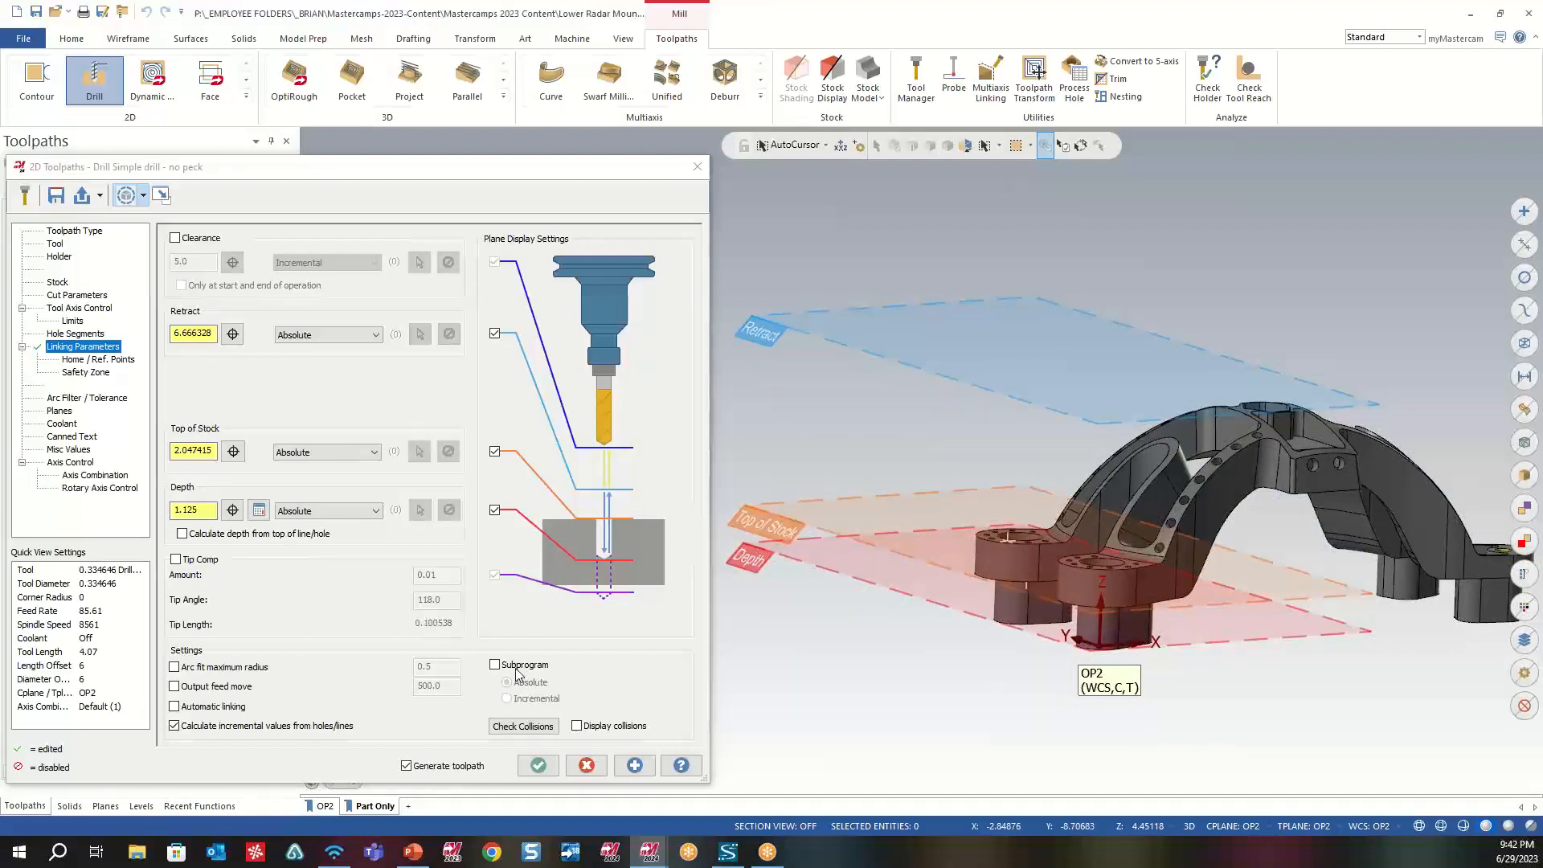
- Set the absolute retract height of the drilling toolpath to 7.0
left_click_drag(209, 333, 24, 334)
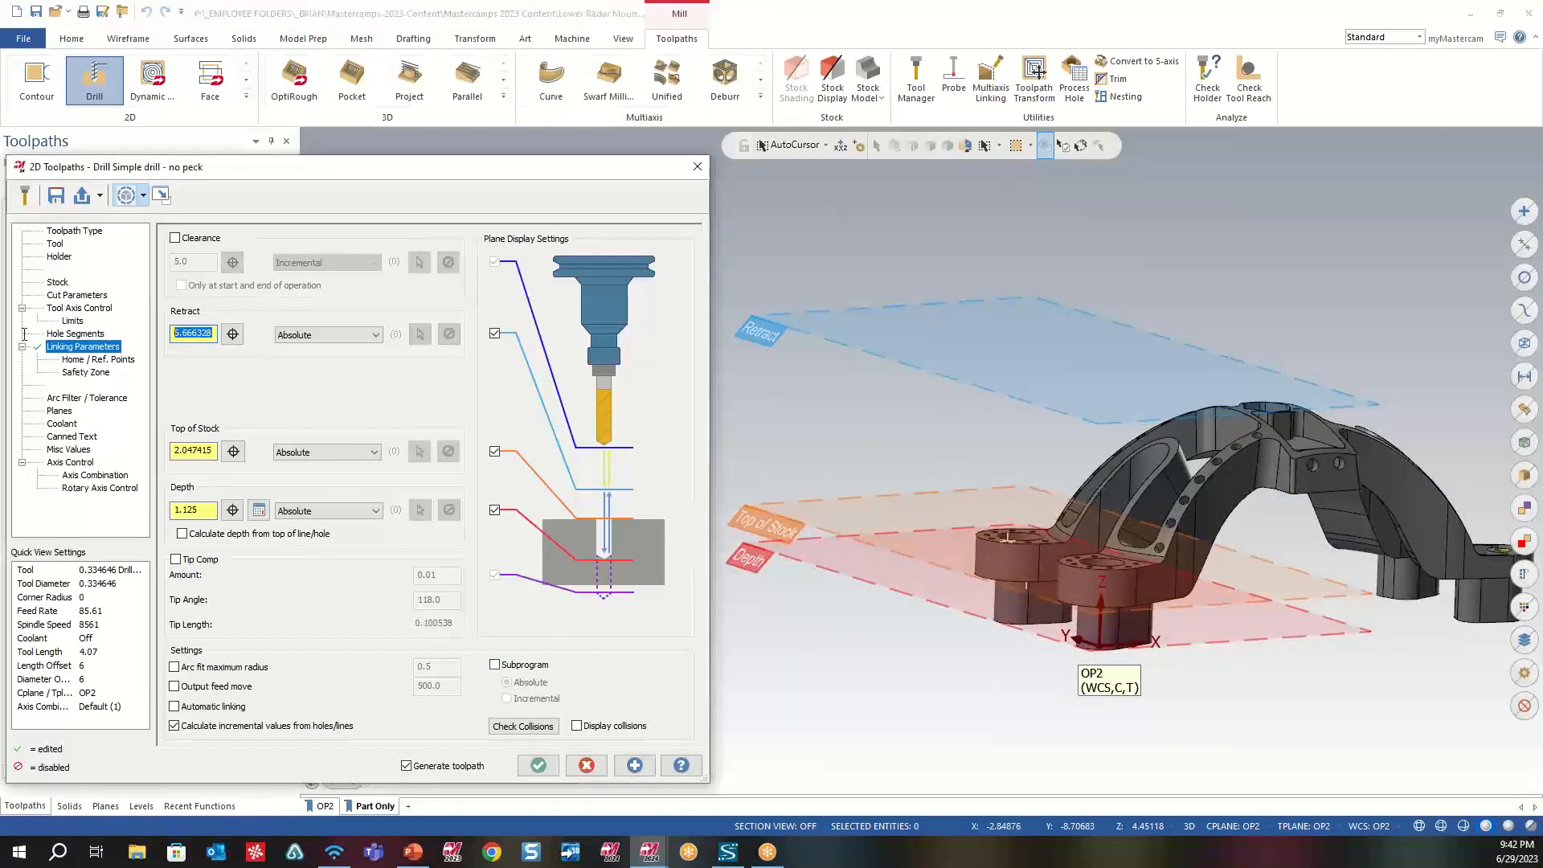
type("7")
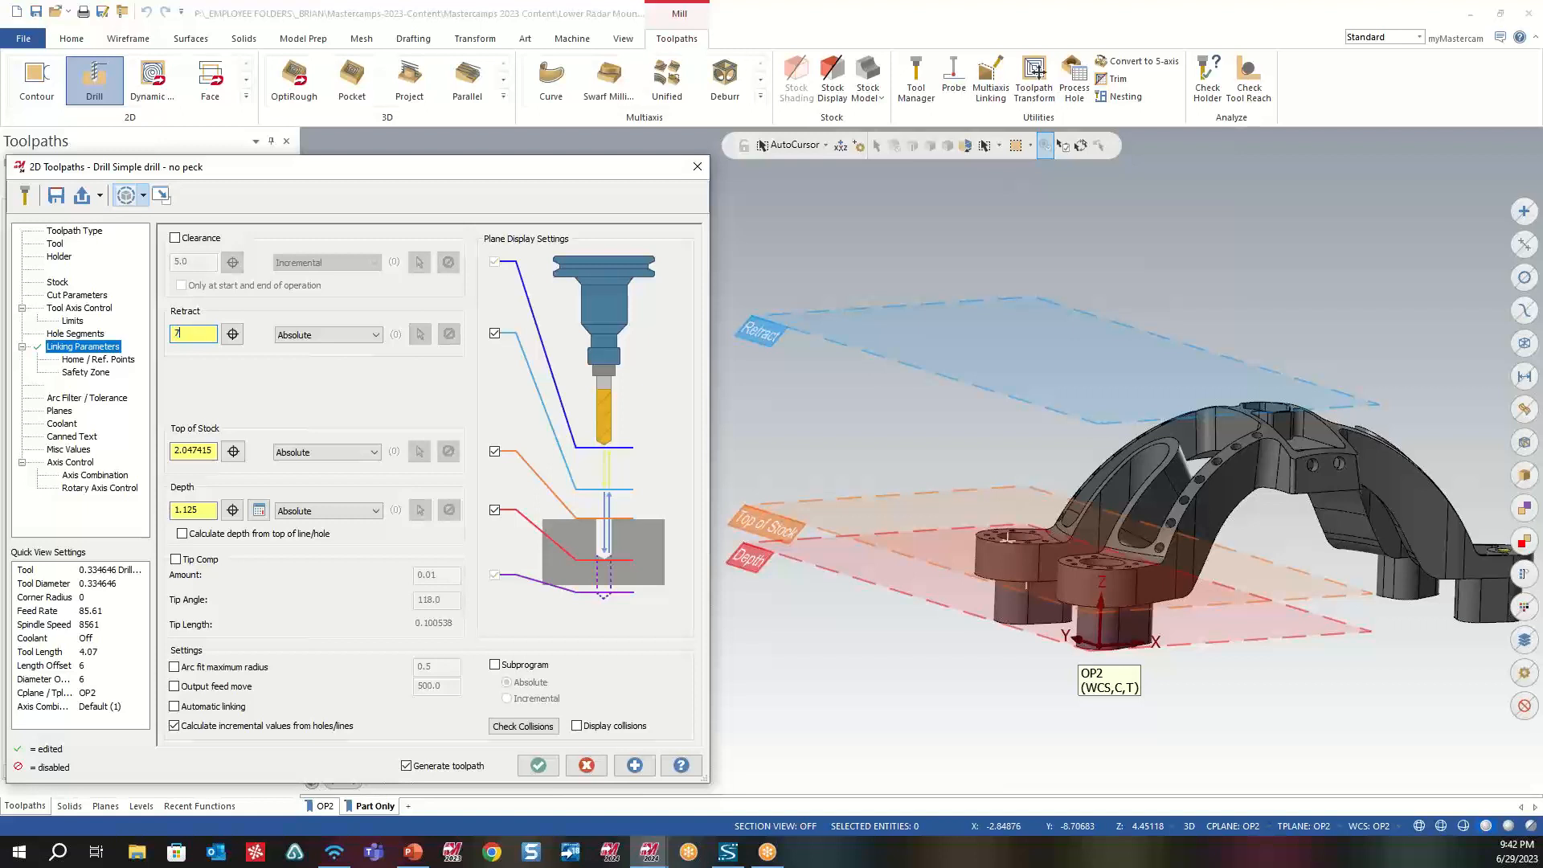
key("Return")
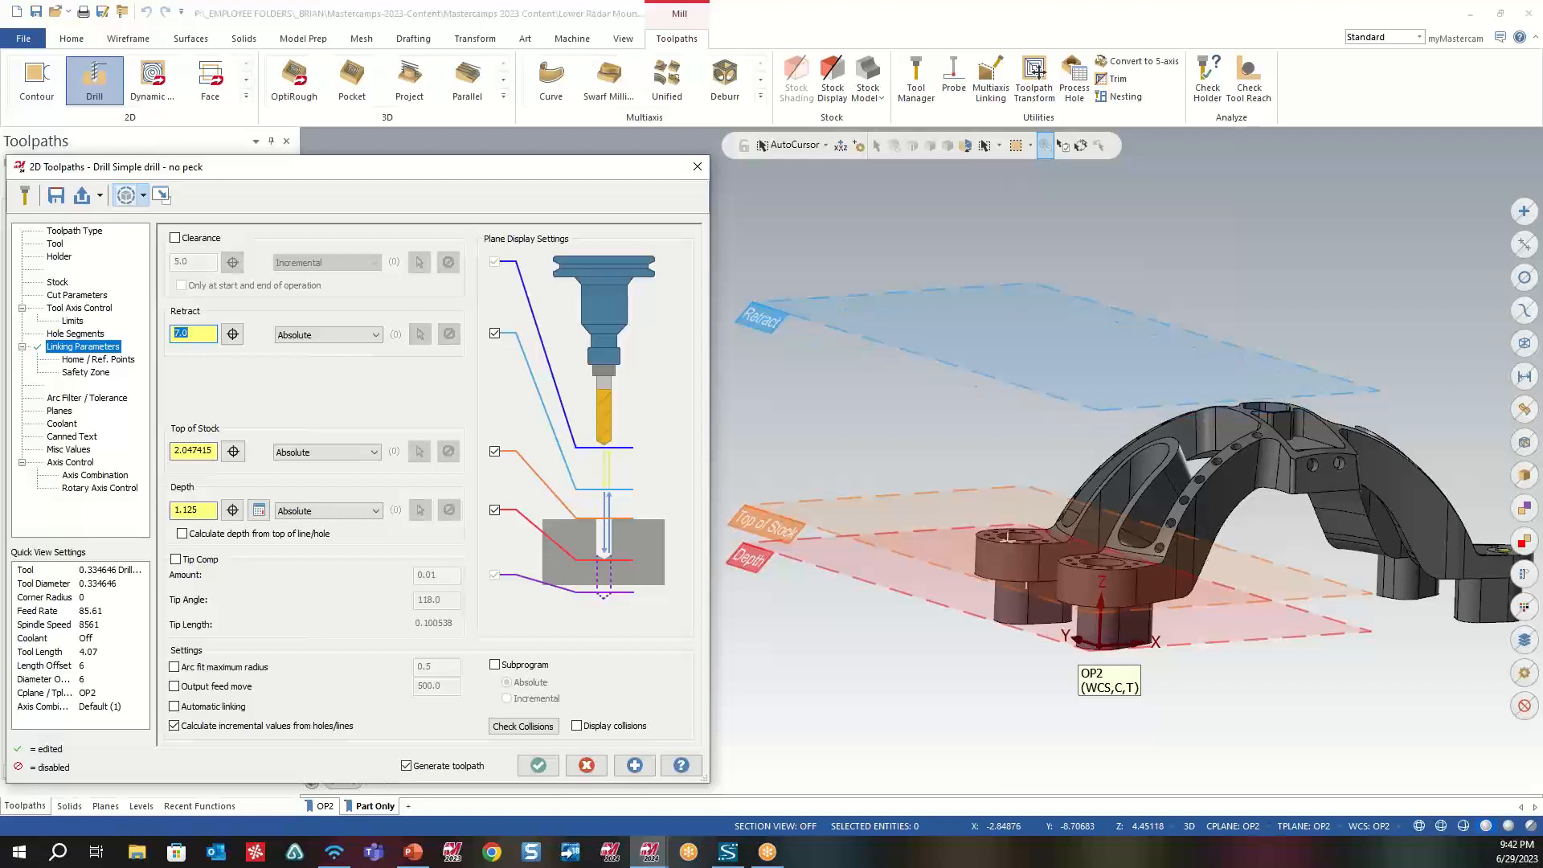
scroll(849, 665, "down", 2)
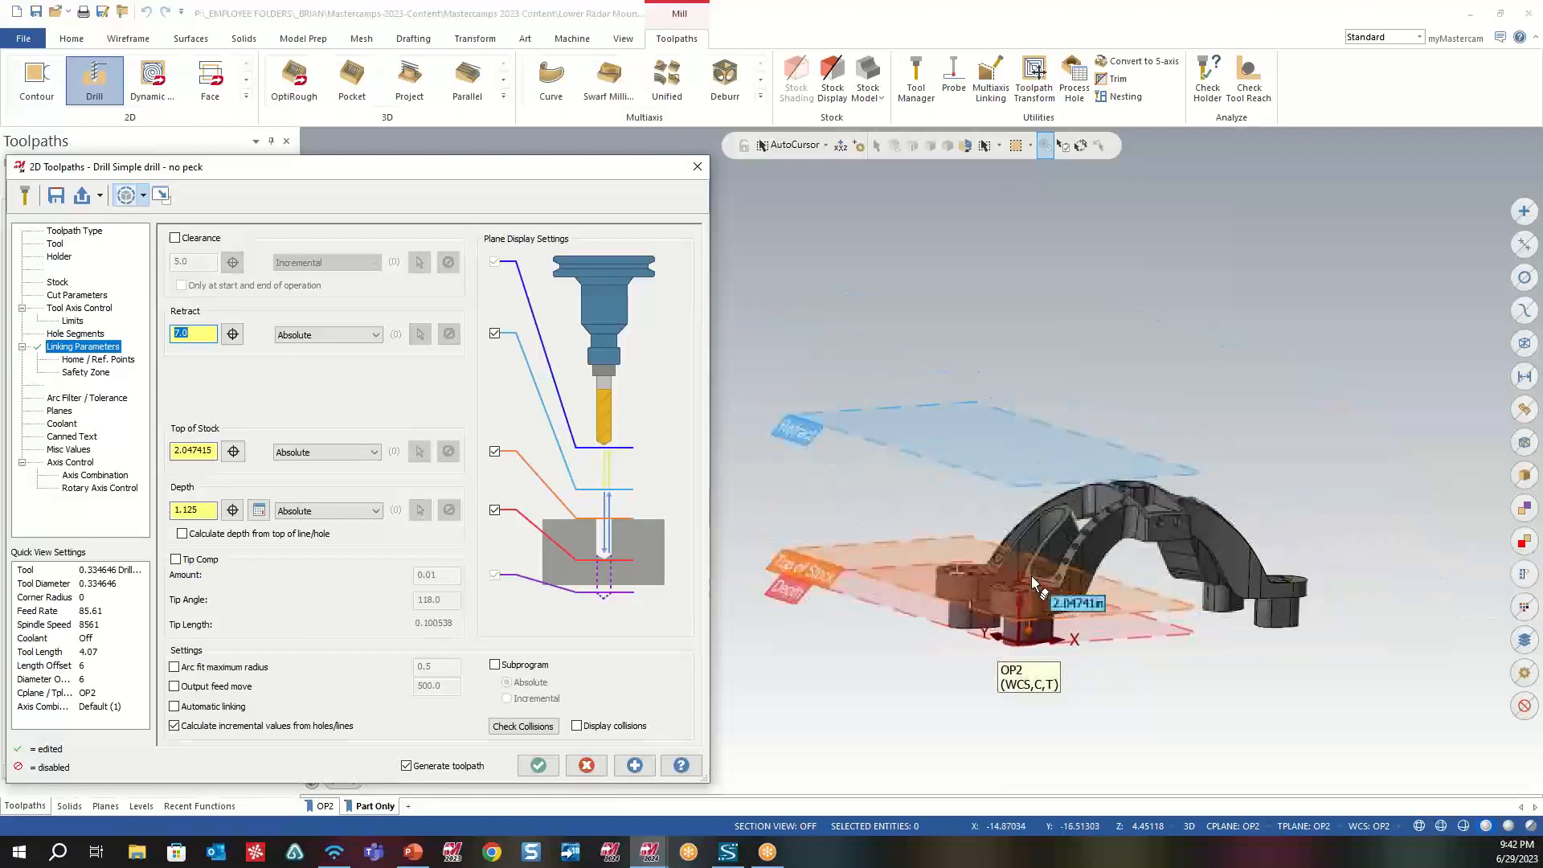
middle_click_drag(1032, 576, 1029, 569)
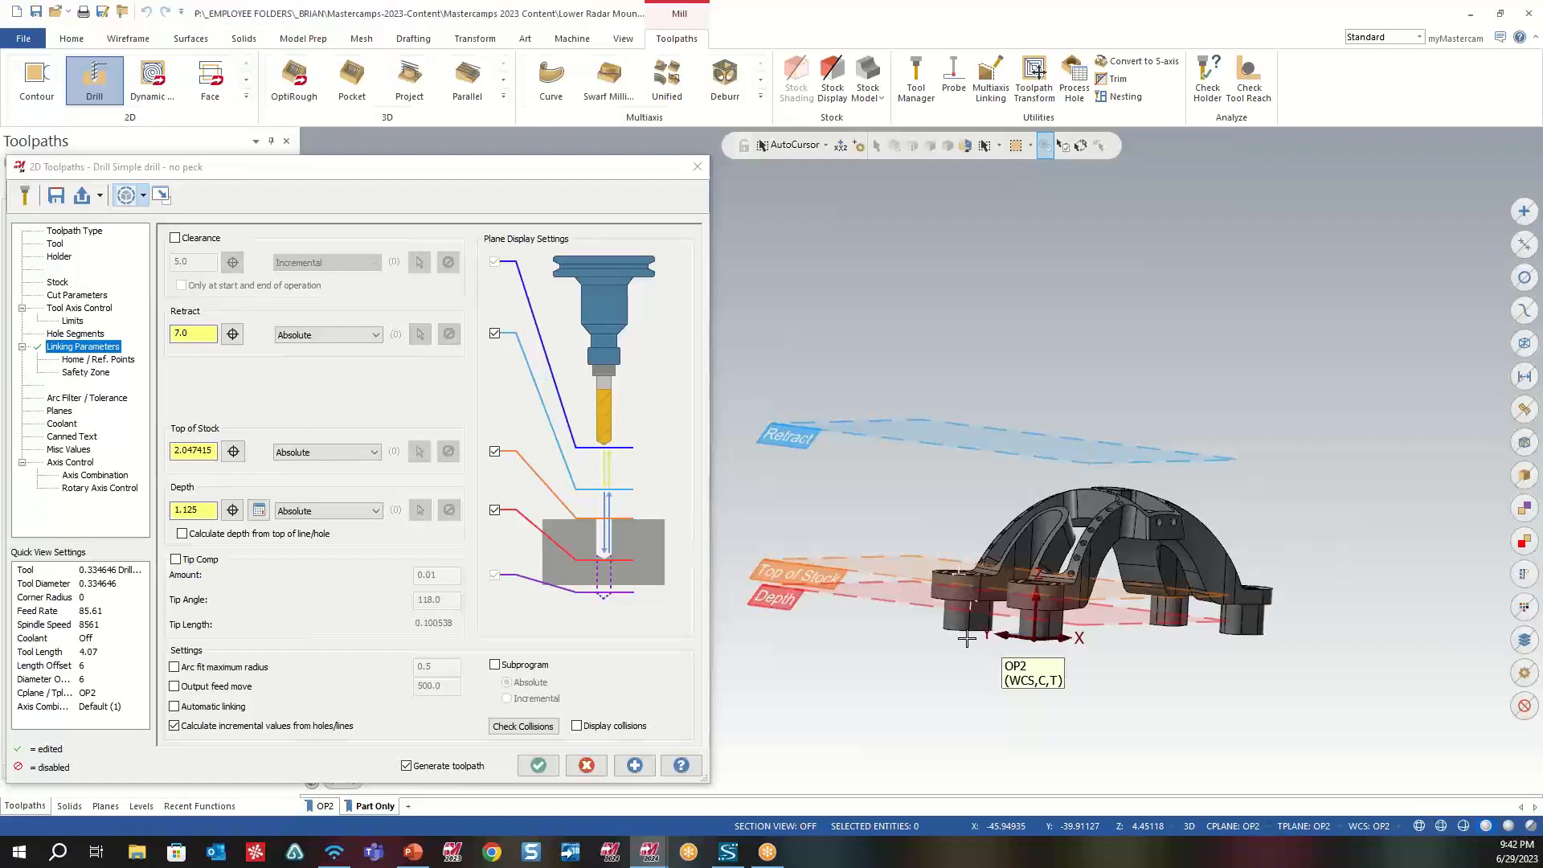
- Discard the drill parameter changes and return to the PowerPoint slideshow, advancing to the GView Cube – New On-Screen Gnomon slide
left_click(587, 766)
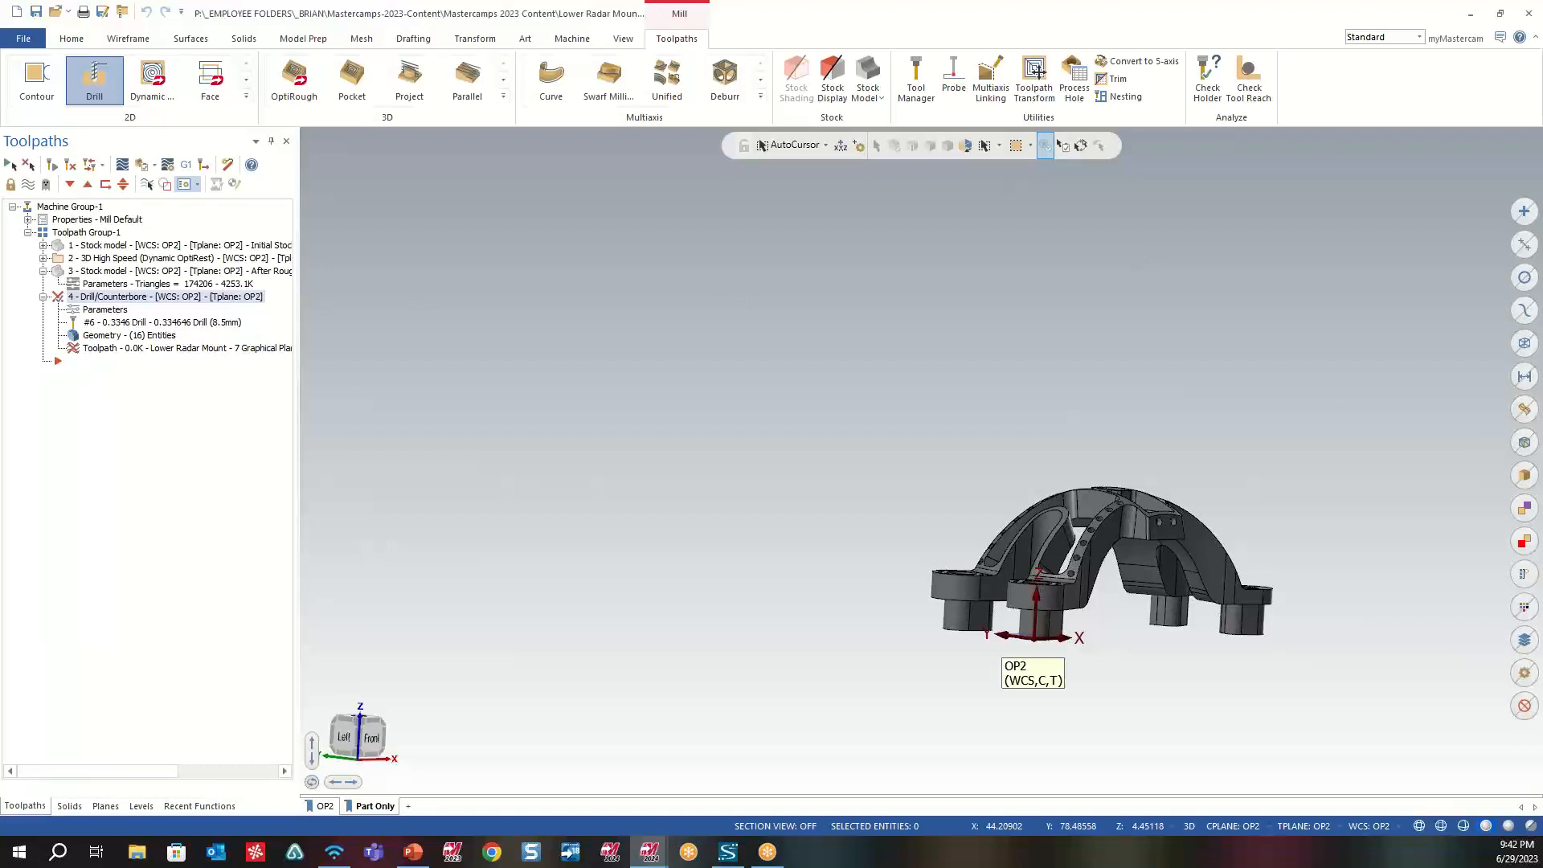
key("alt+Tab")
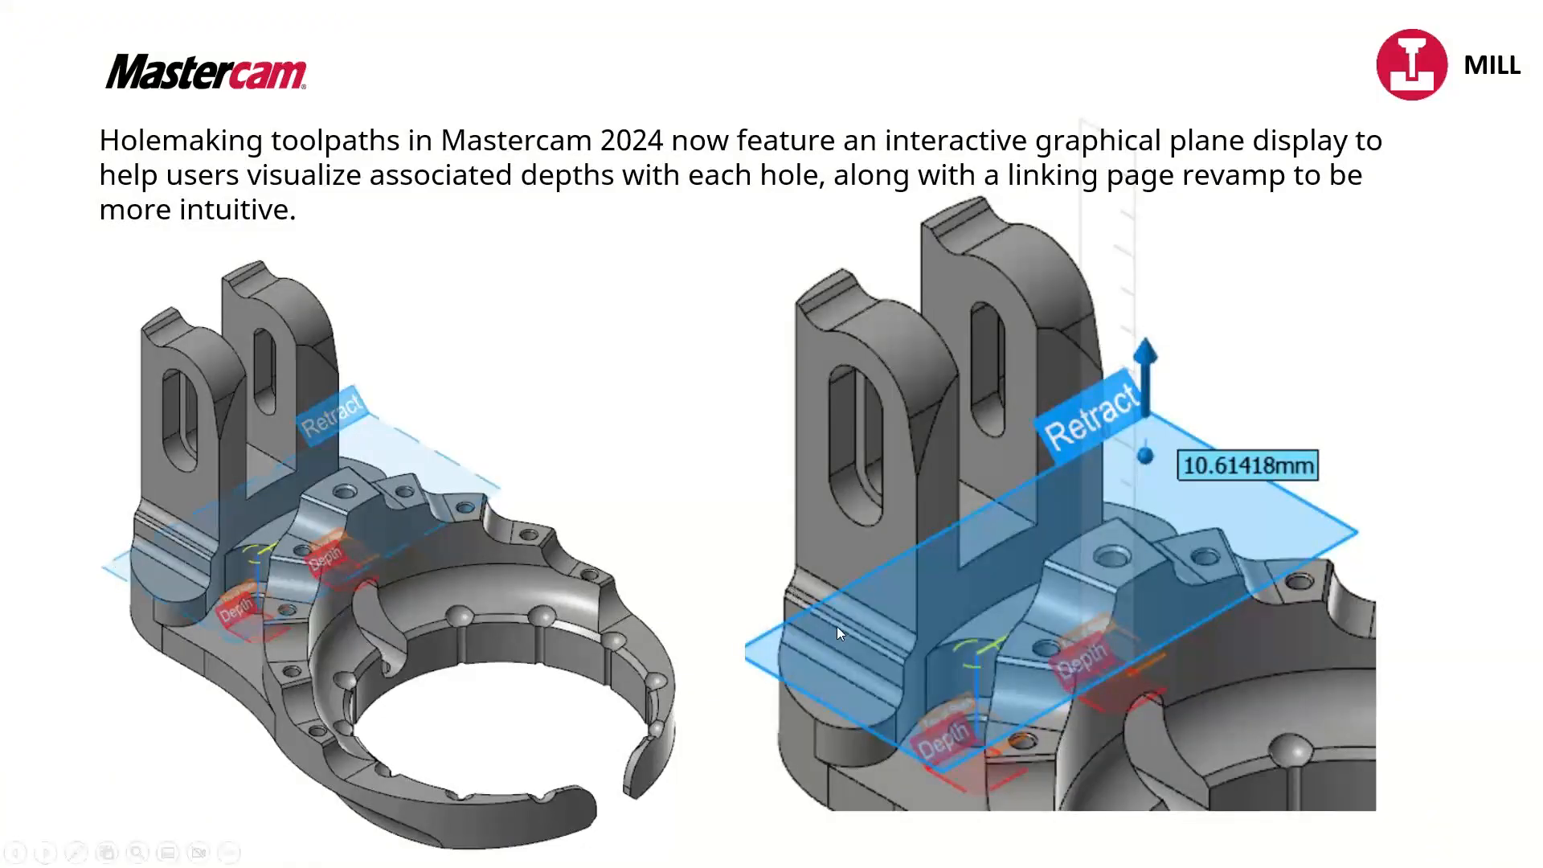
left_click(502, 356)
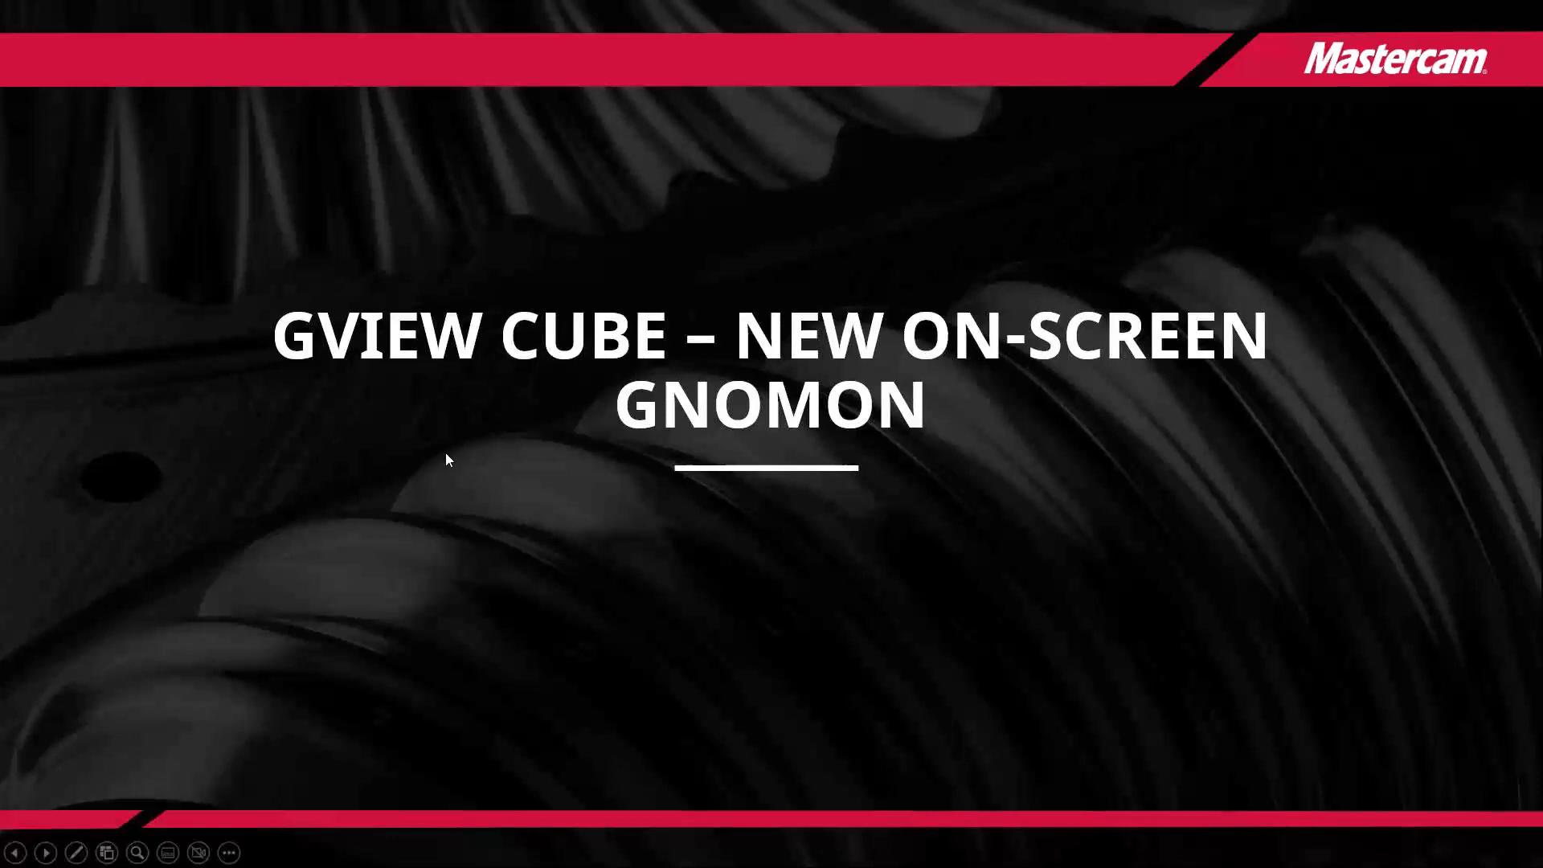